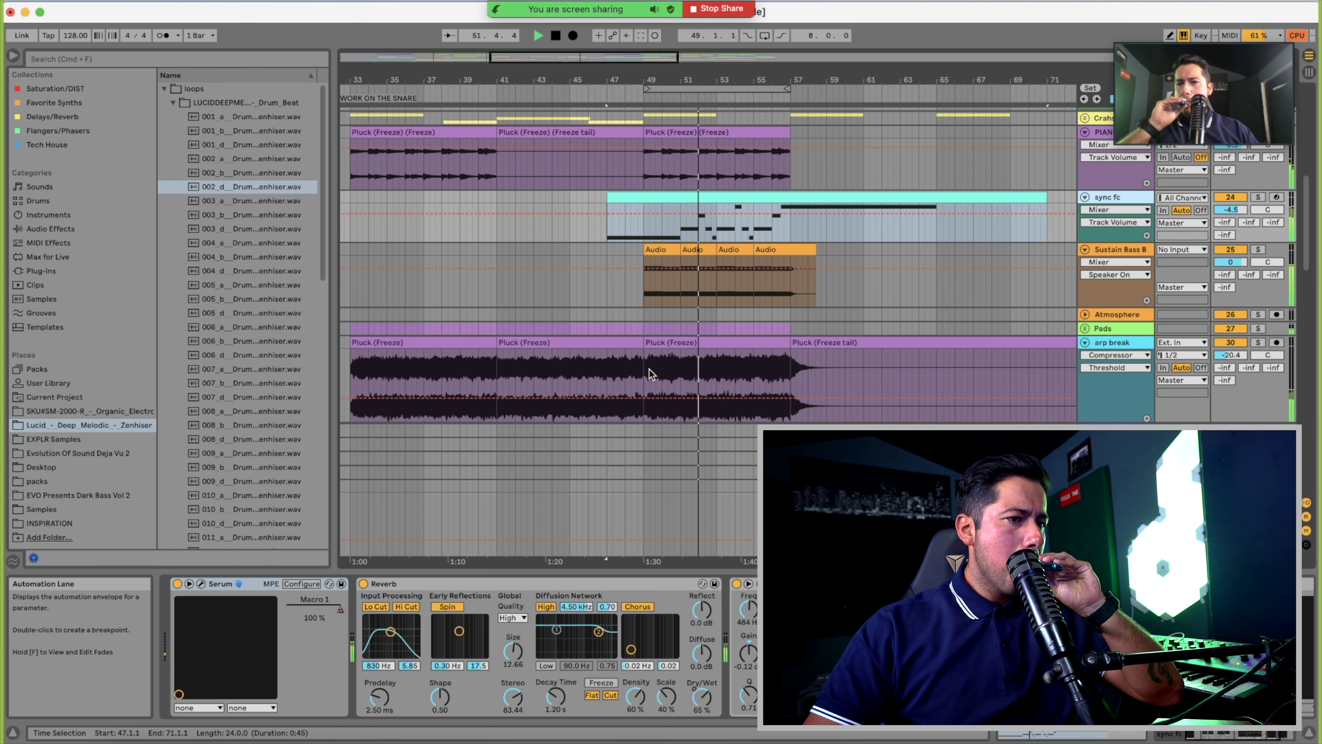
# Stop playback and turn on the Mono device in the Master track's device chain
pyautogui.click(1116, 486)
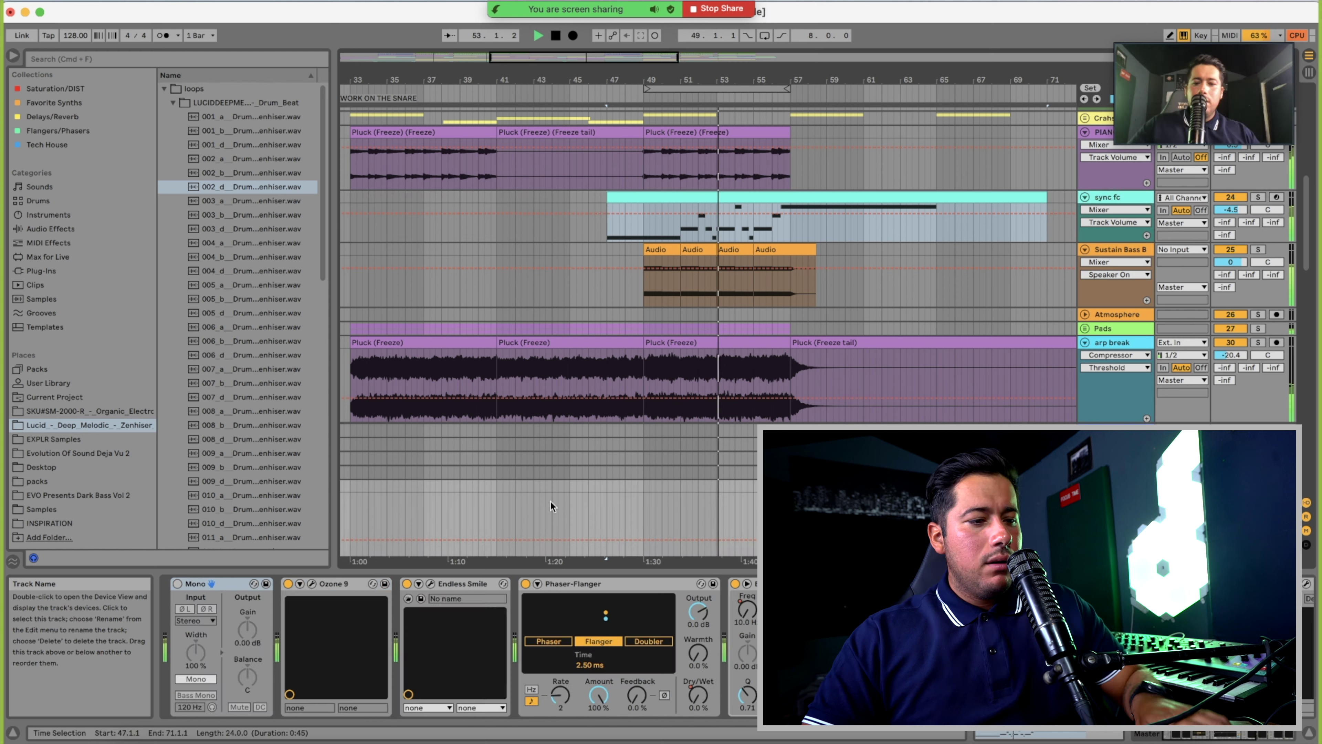
pyautogui.press('space')
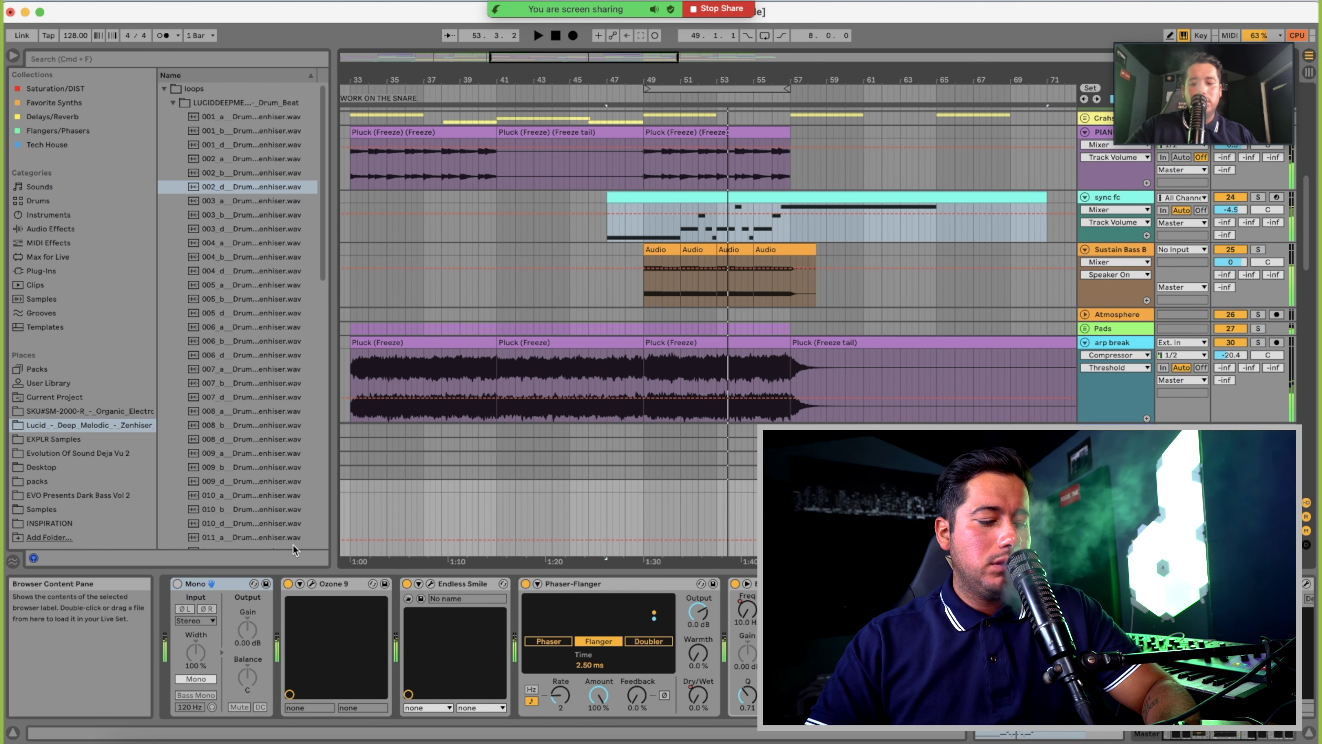
pyautogui.click(177, 583)
# Play the sync fc clip and raise the sync fc track's volume to -3.6 dB
pyautogui.click(658, 199)
pyautogui.press('space')
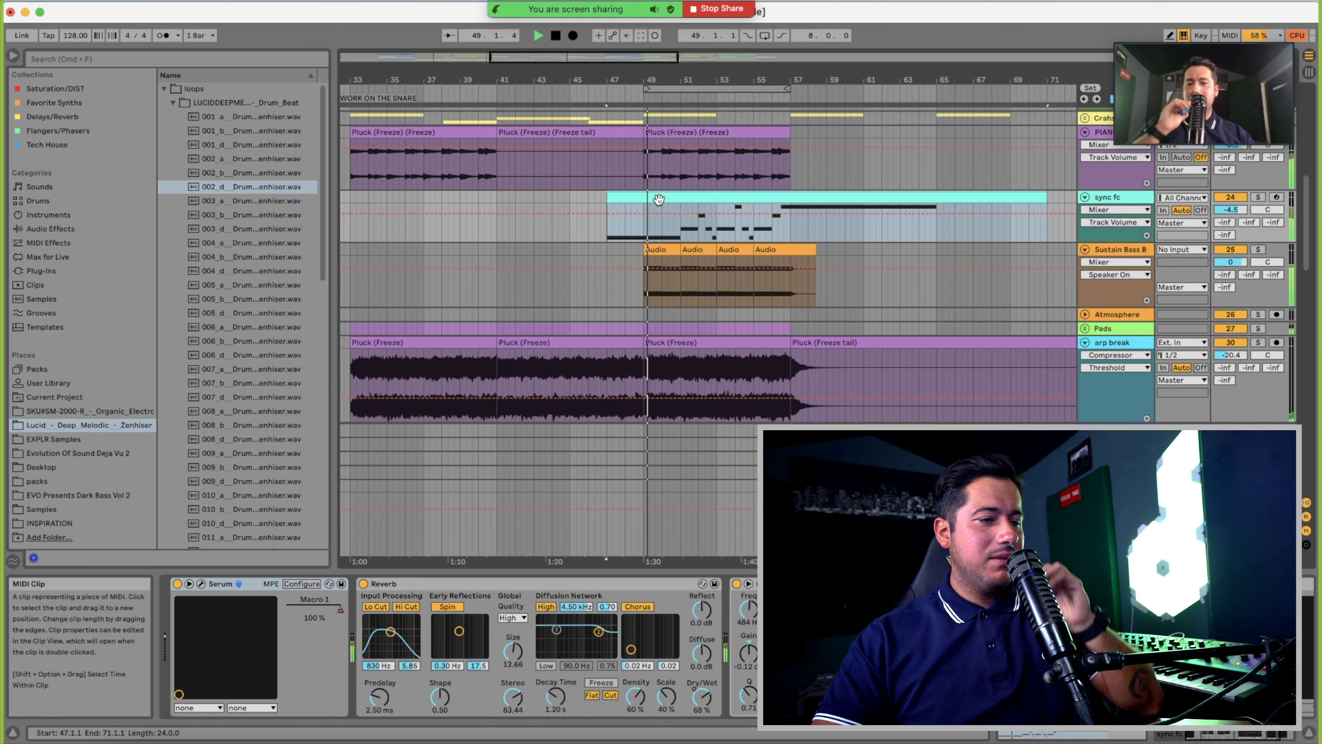
pyautogui.moveTo(1230, 209); pyautogui.dragTo(1235, 207)
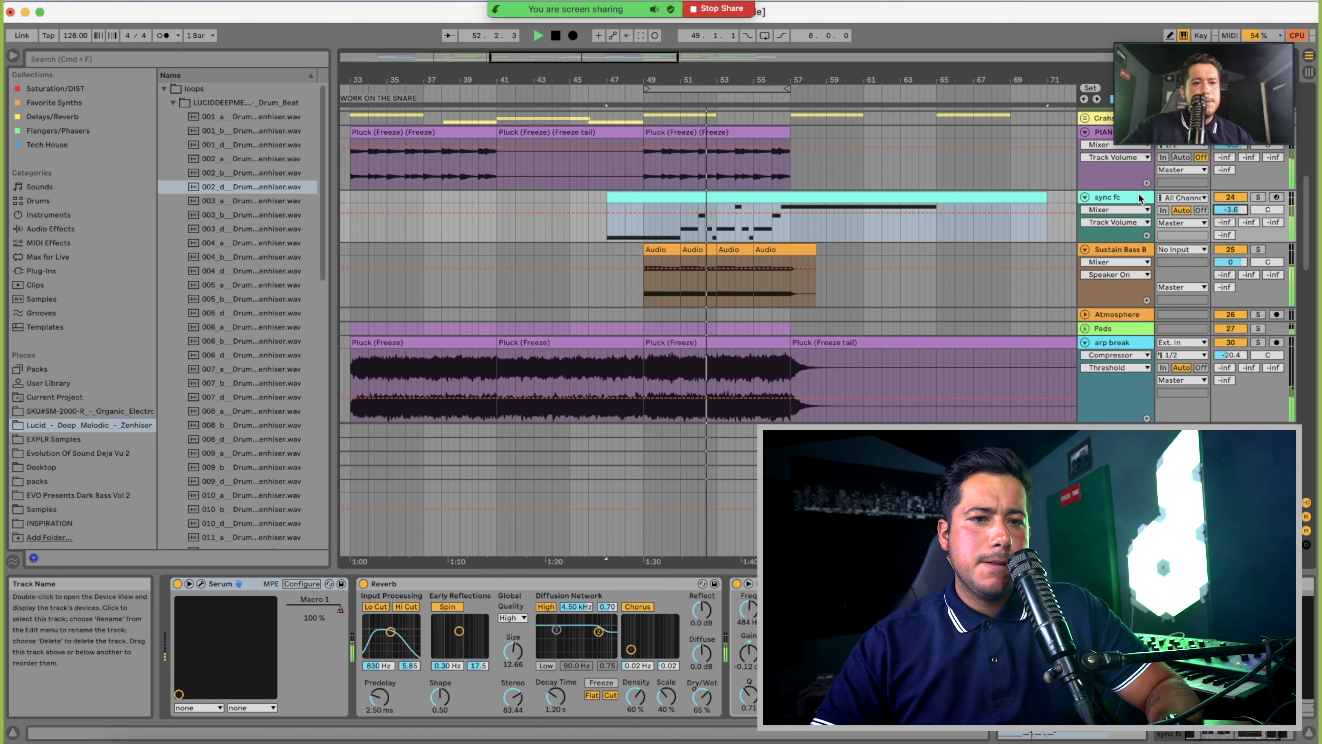
# Turn off the Mono device in the Master track's device chain
pyautogui.click(386, 542)
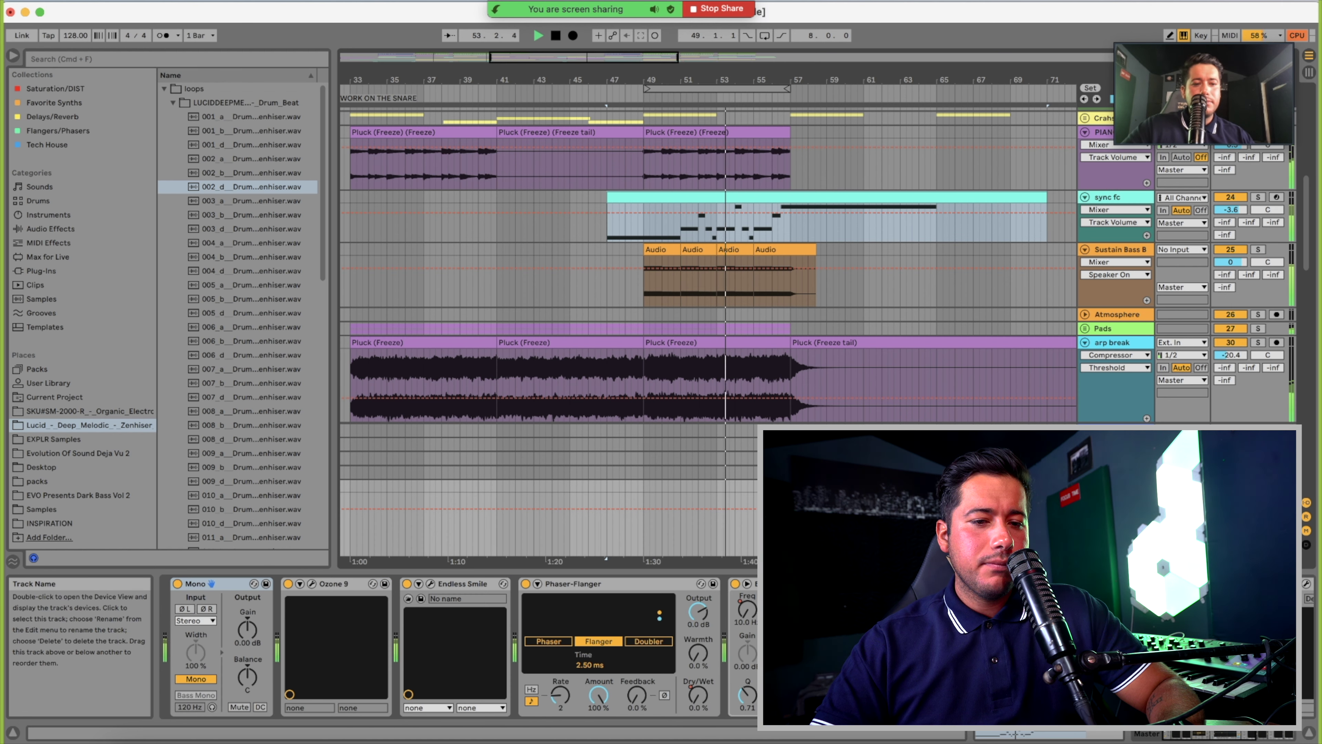
pyautogui.click(177, 584)
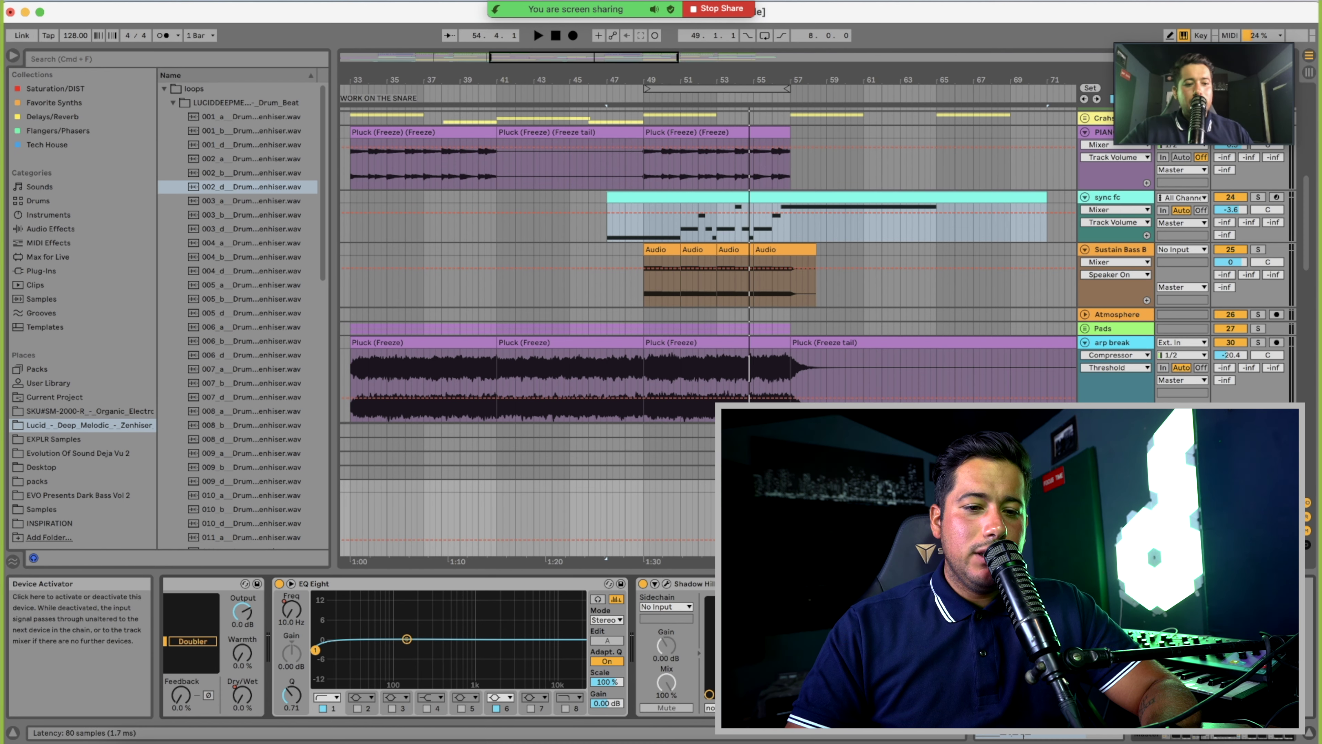
# Search the Audio Unit plug-ins for "listen" and load Audiomovers Listento onto the Master track
pyautogui.click(61, 273)
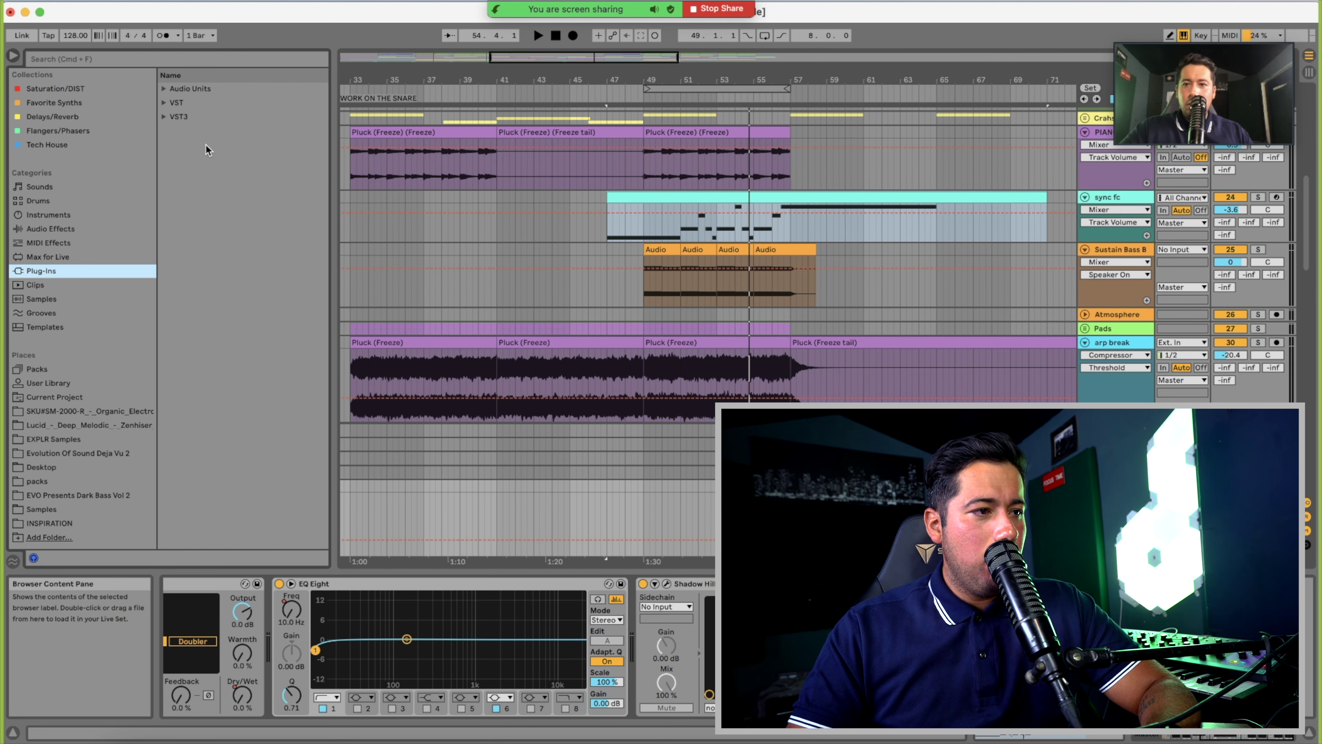
pyautogui.click(164, 89)
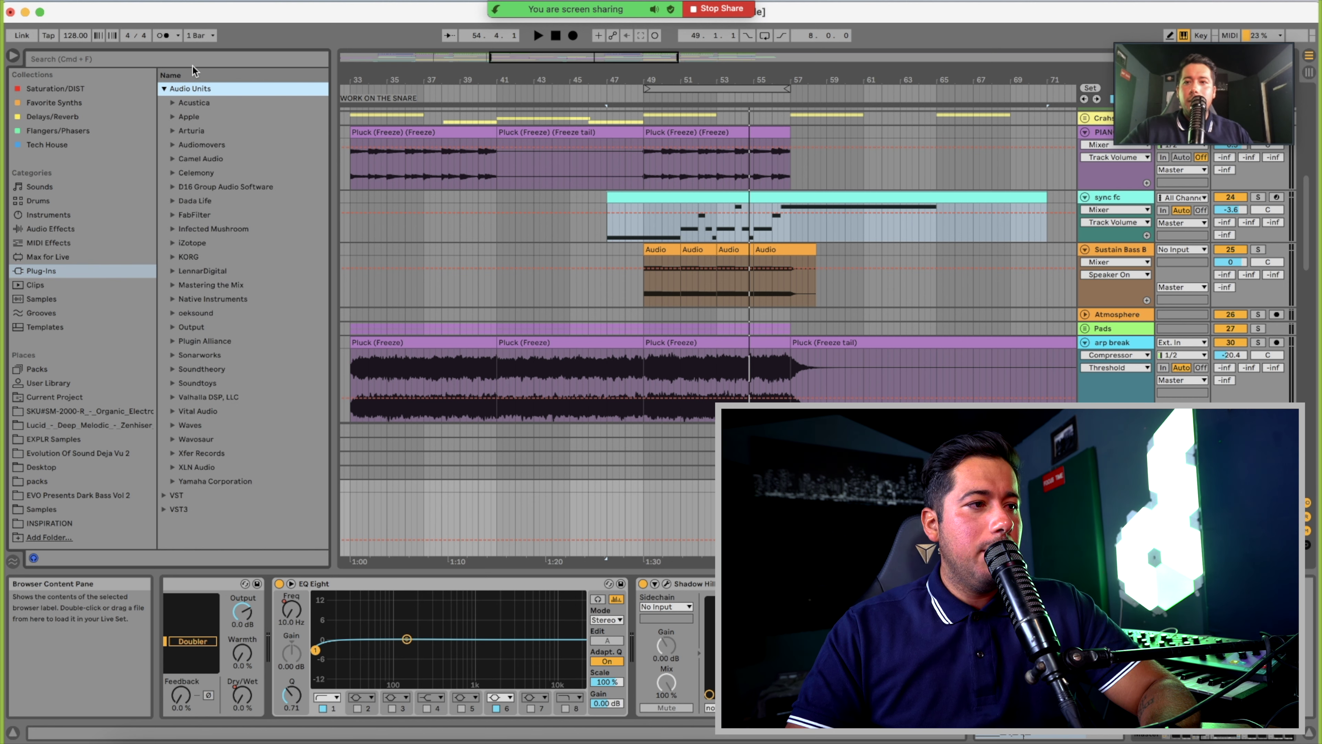
pyautogui.press('super+f')
pyautogui.write('liste')
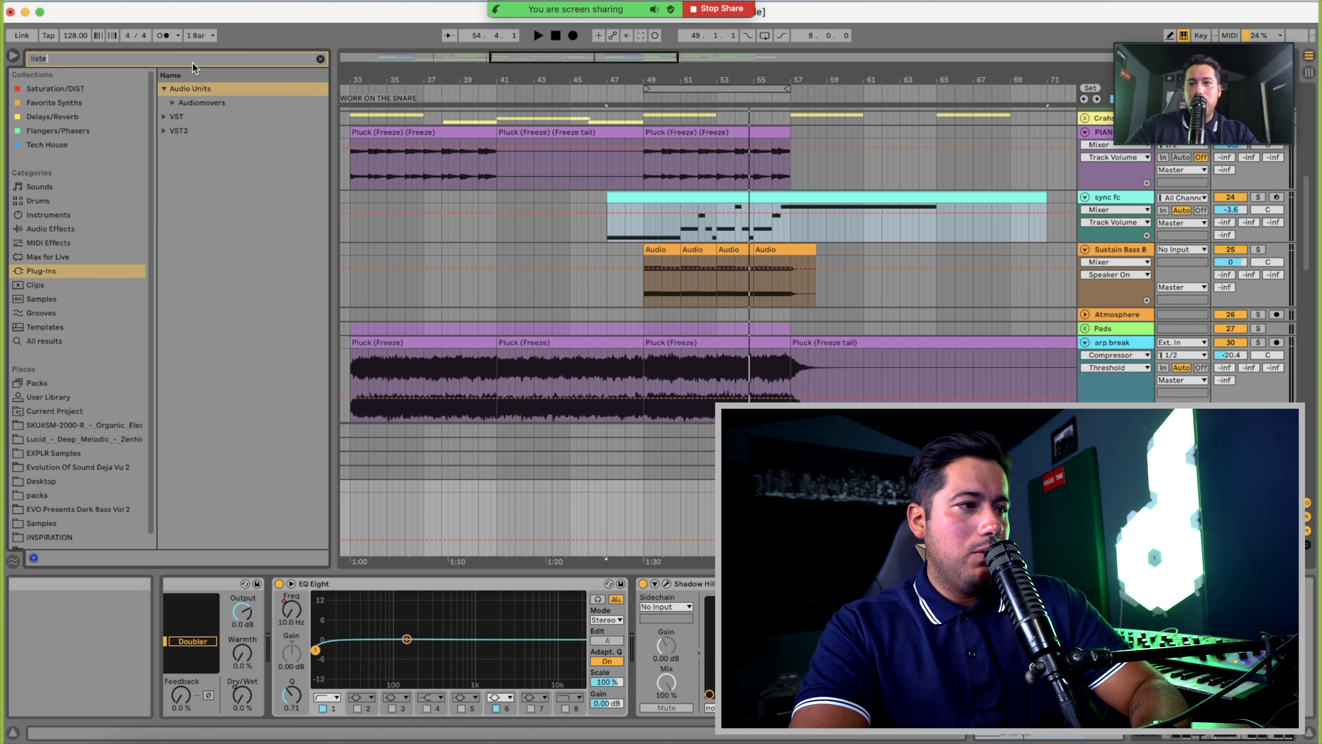
pyautogui.write('n')
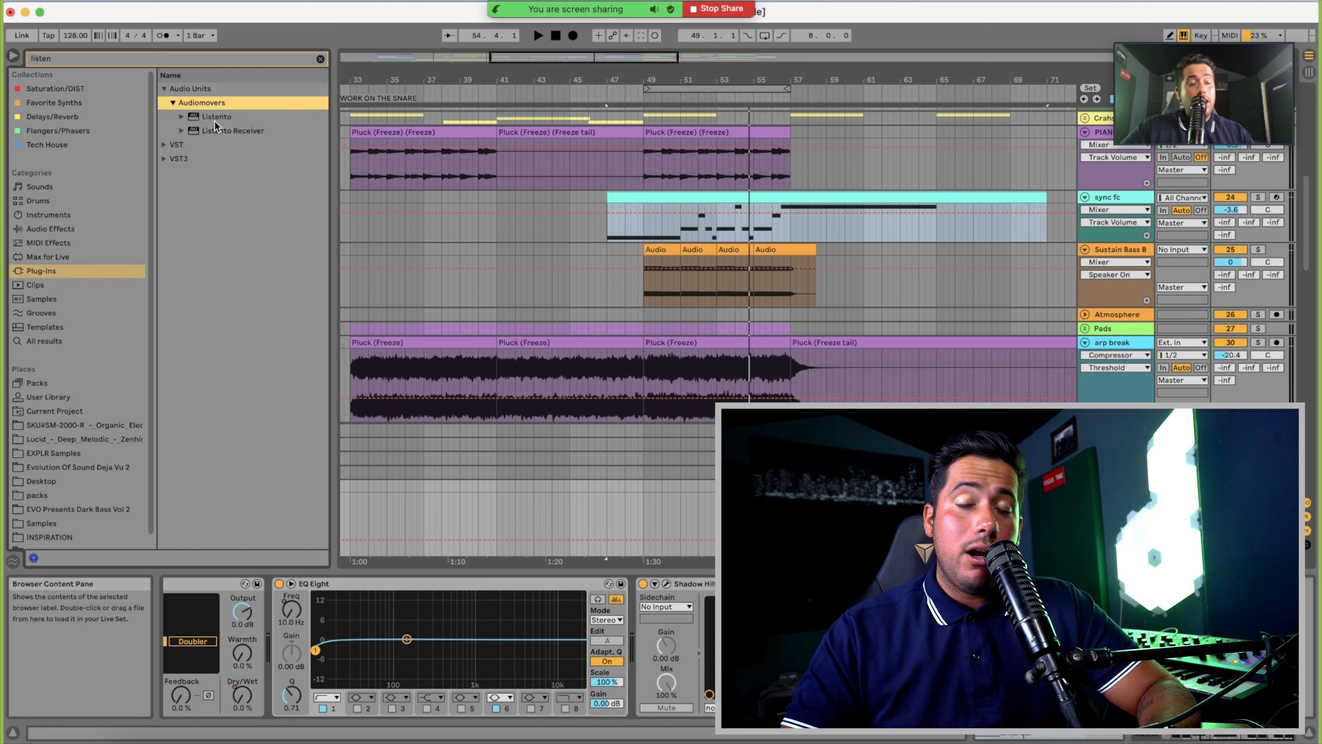
pyautogui.click(213, 118)
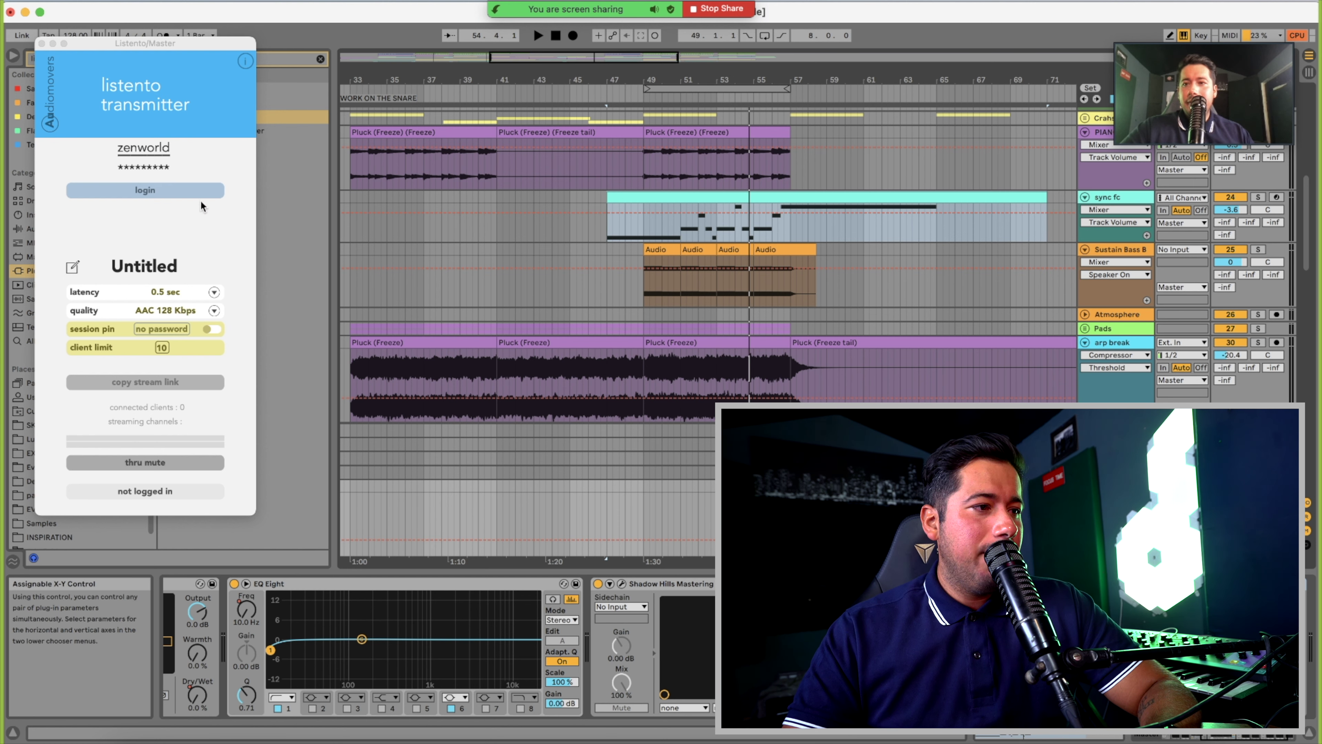
# Move the Listento transmitter window over the arrangement, log in with the saved account and start streaming
pyautogui.moveTo(145, 47); pyautogui.dragTo(670, 78)
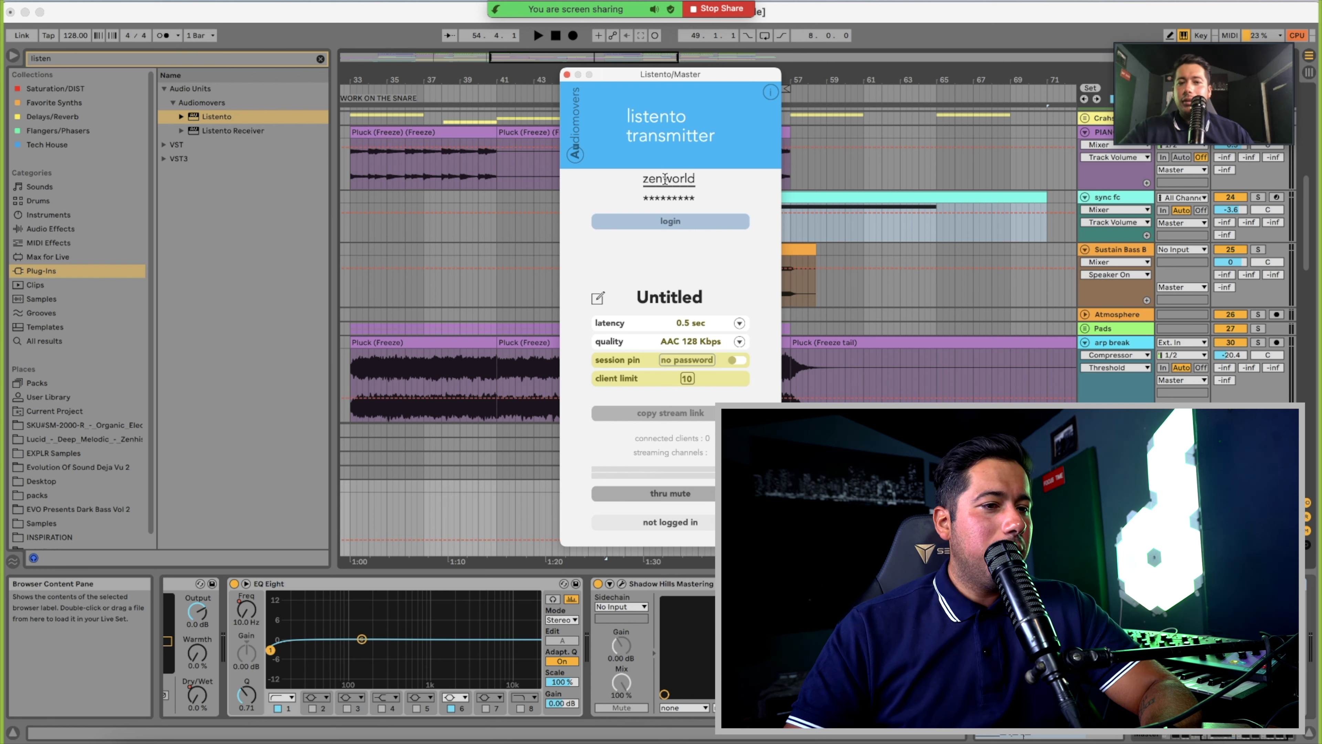
pyautogui.click(683, 222)
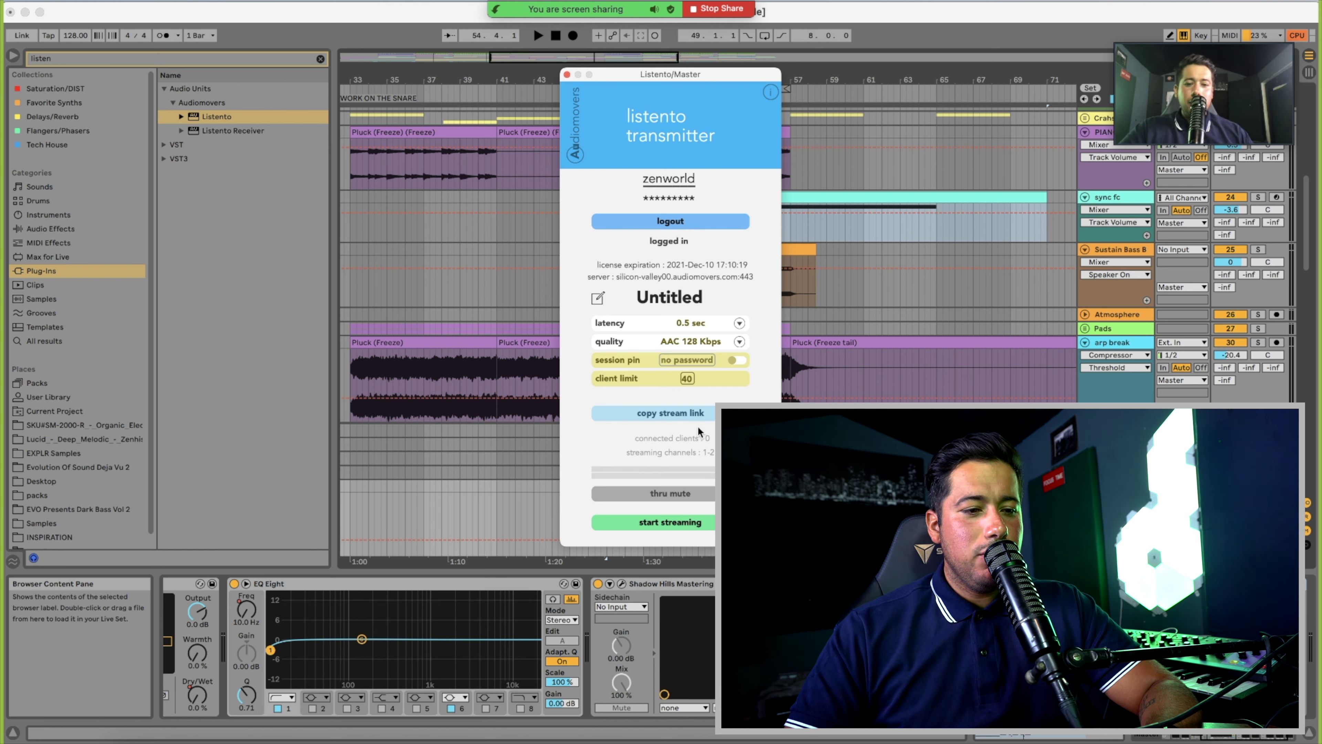
pyautogui.click(693, 523)
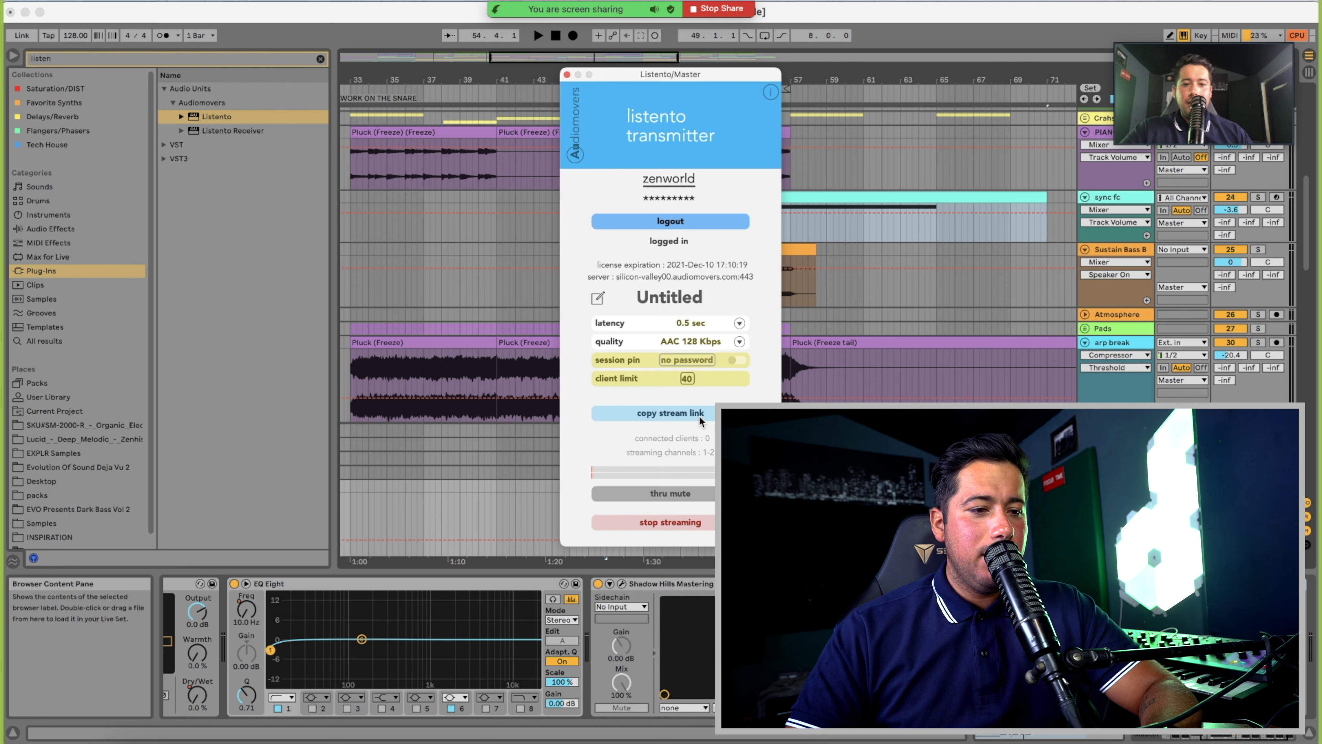
# Copy the Listento stream link and send it to everyone in the Zoom meeting chat
pyautogui.click(700, 415)
pyautogui.click(843, 21)
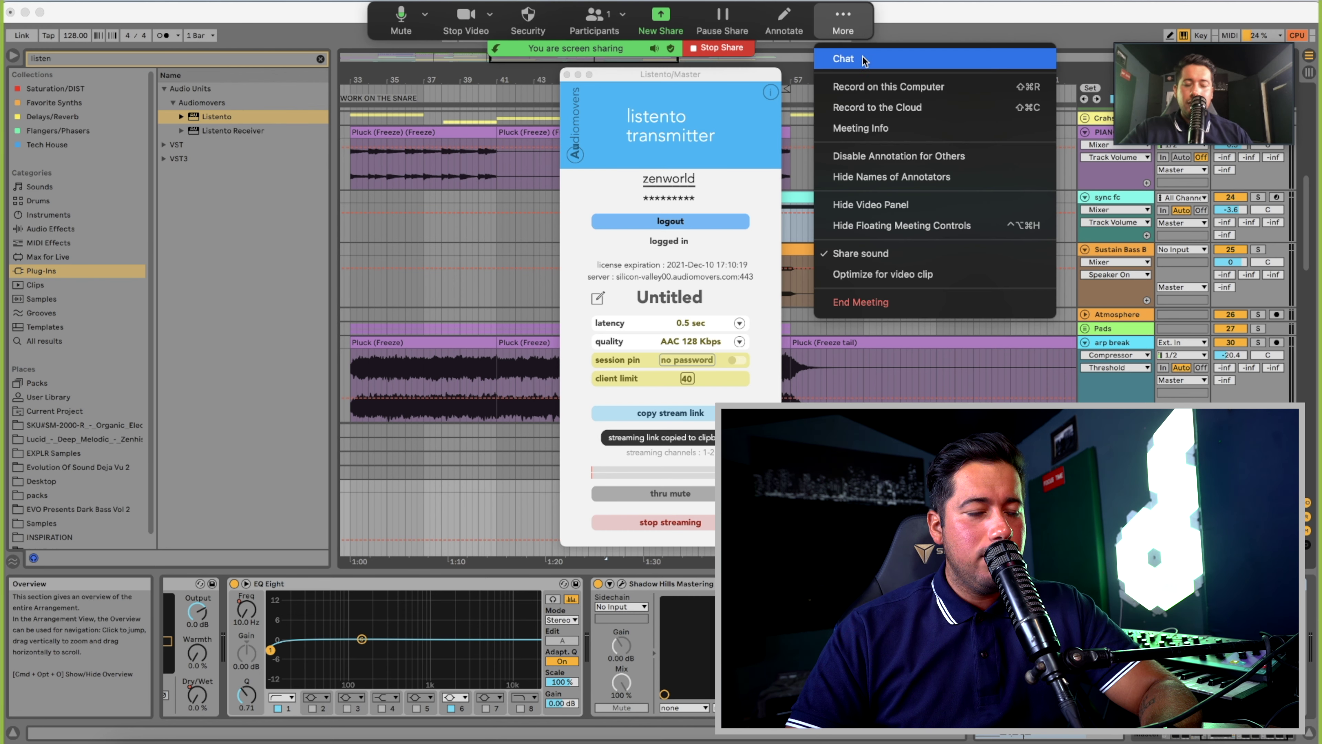
pyautogui.click(864, 61)
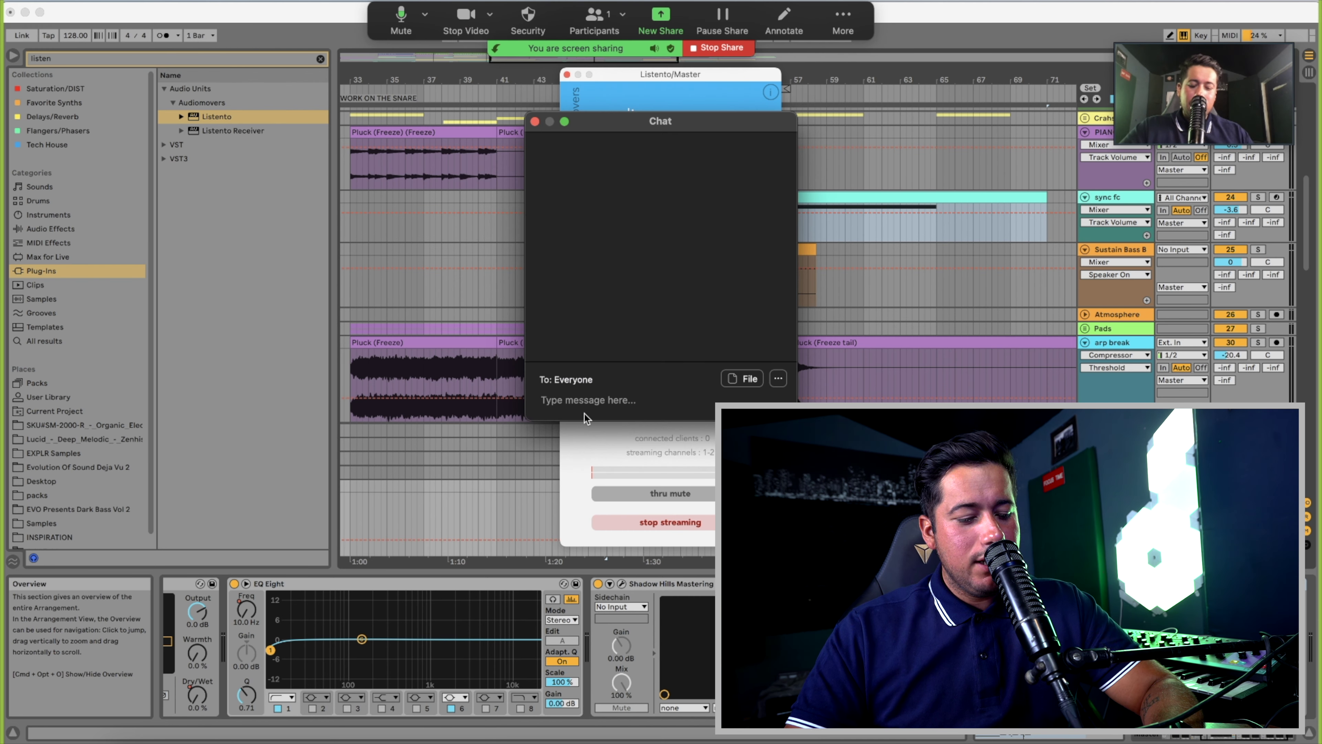
pyautogui.press('super+v')
pyautogui.press('Return')
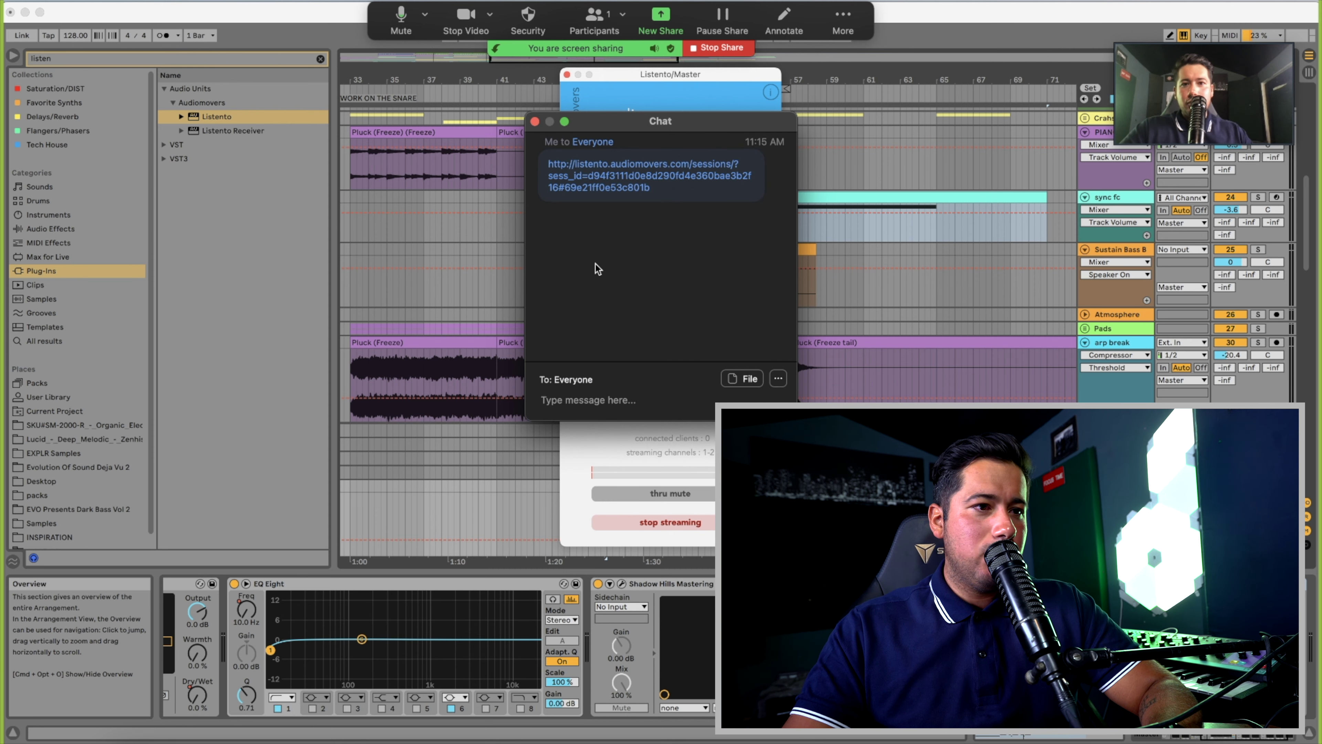
# Open the shared stream link in the browser, and play the Ableton Live arrangement to check the web player receives it
pyautogui.click(568, 76)
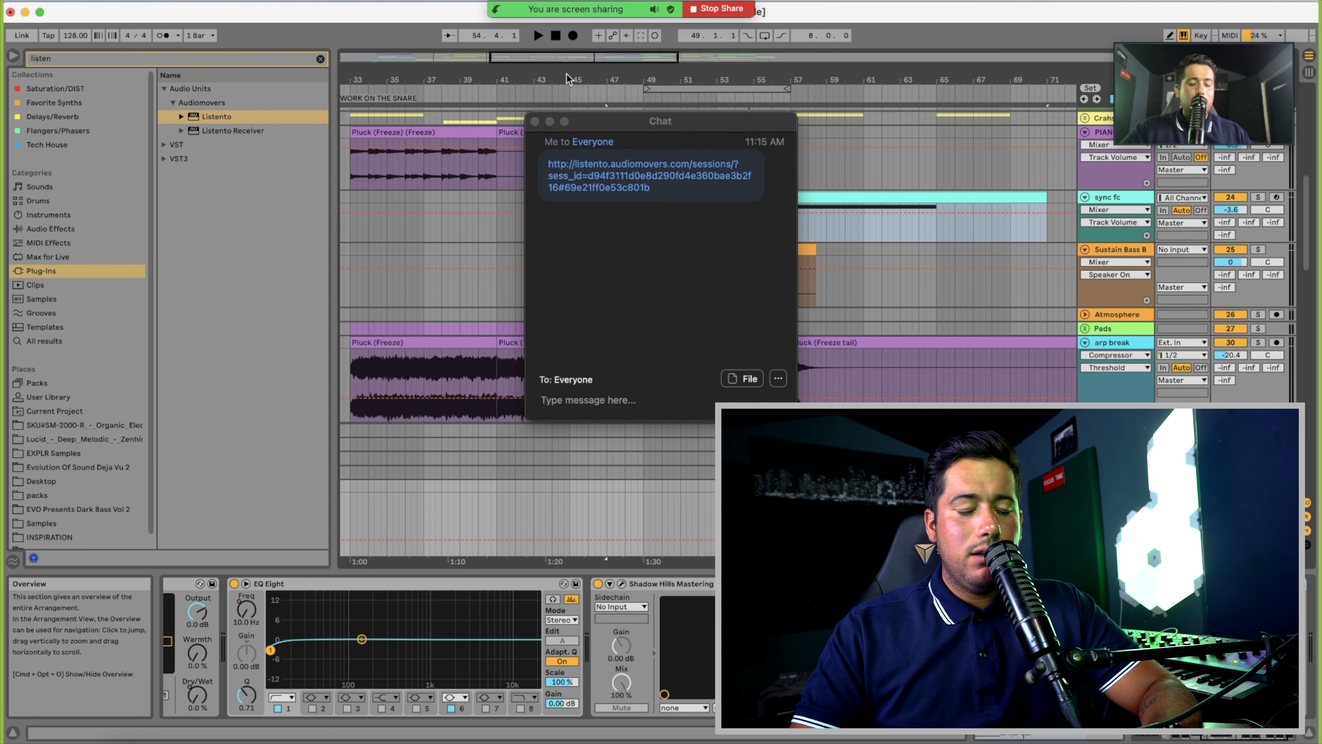
pyautogui.click(625, 171)
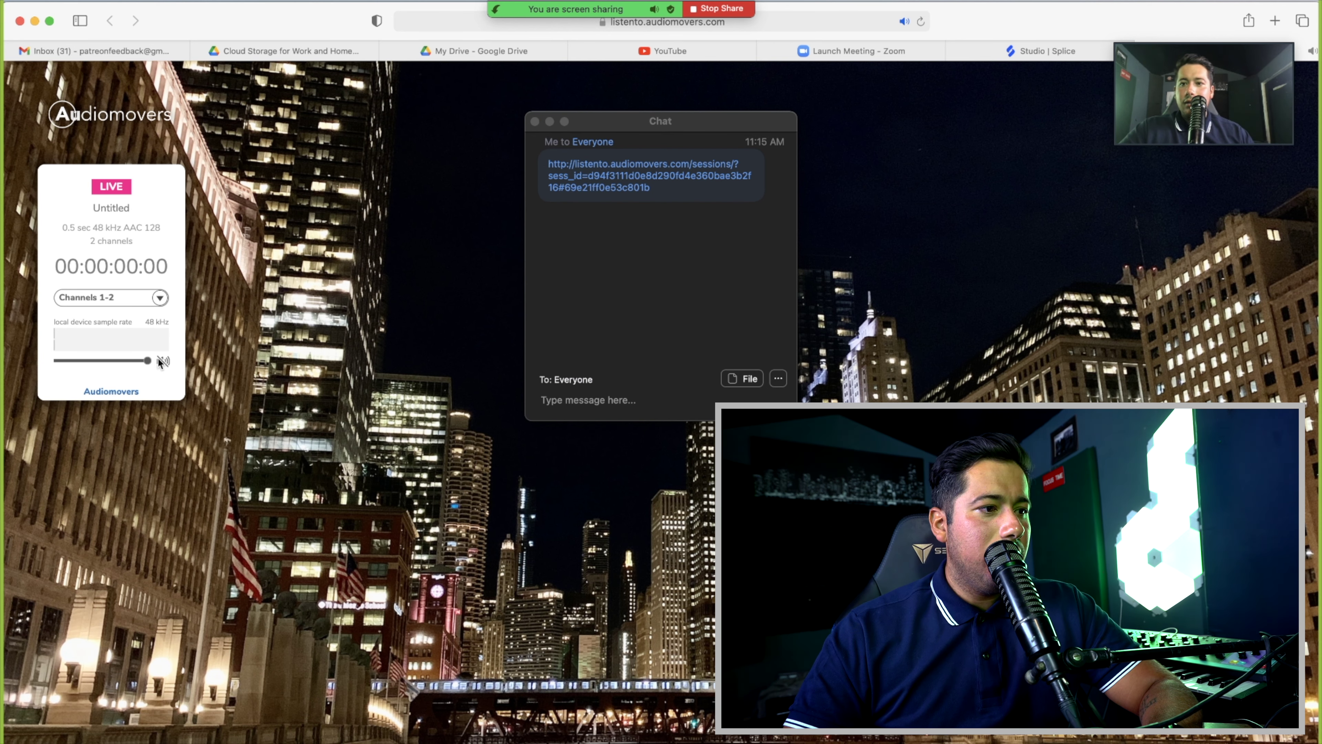
pyautogui.click(687, 740)
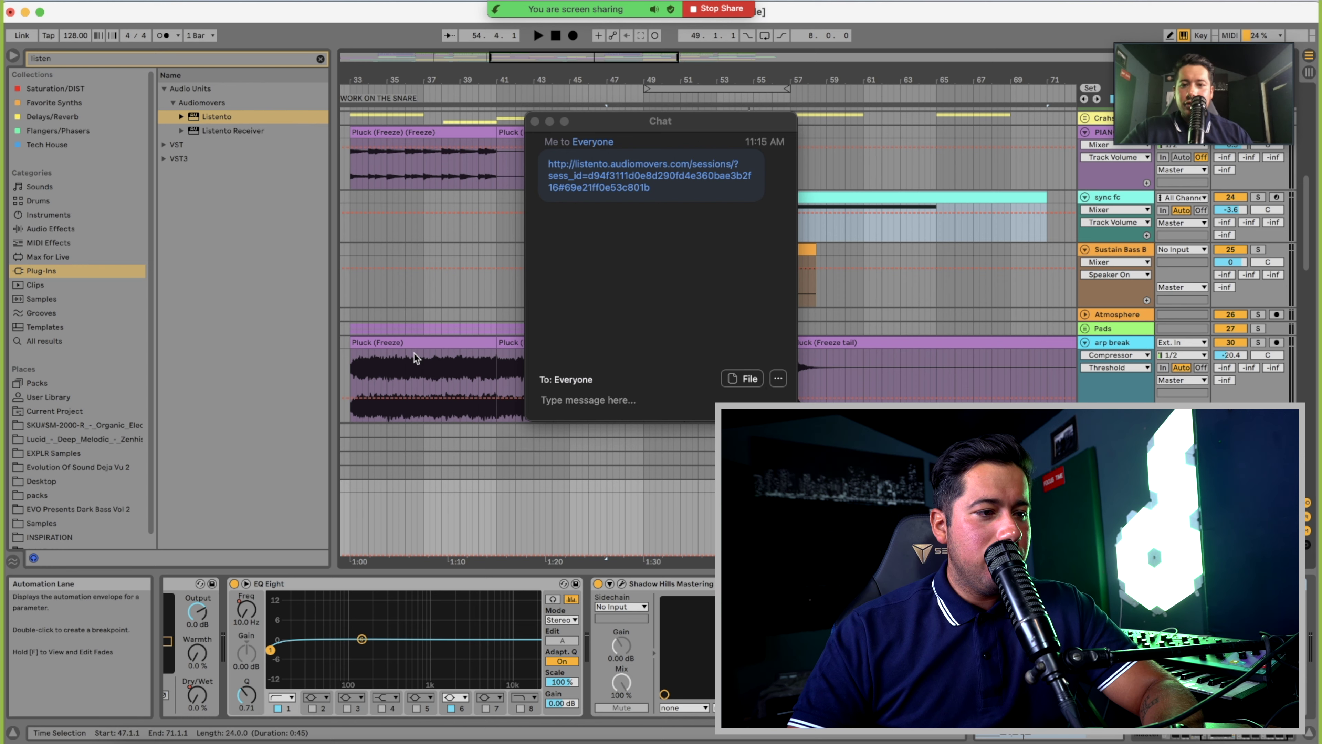
pyautogui.click(398, 342)
pyautogui.press('space')
pyautogui.click(236, 739)
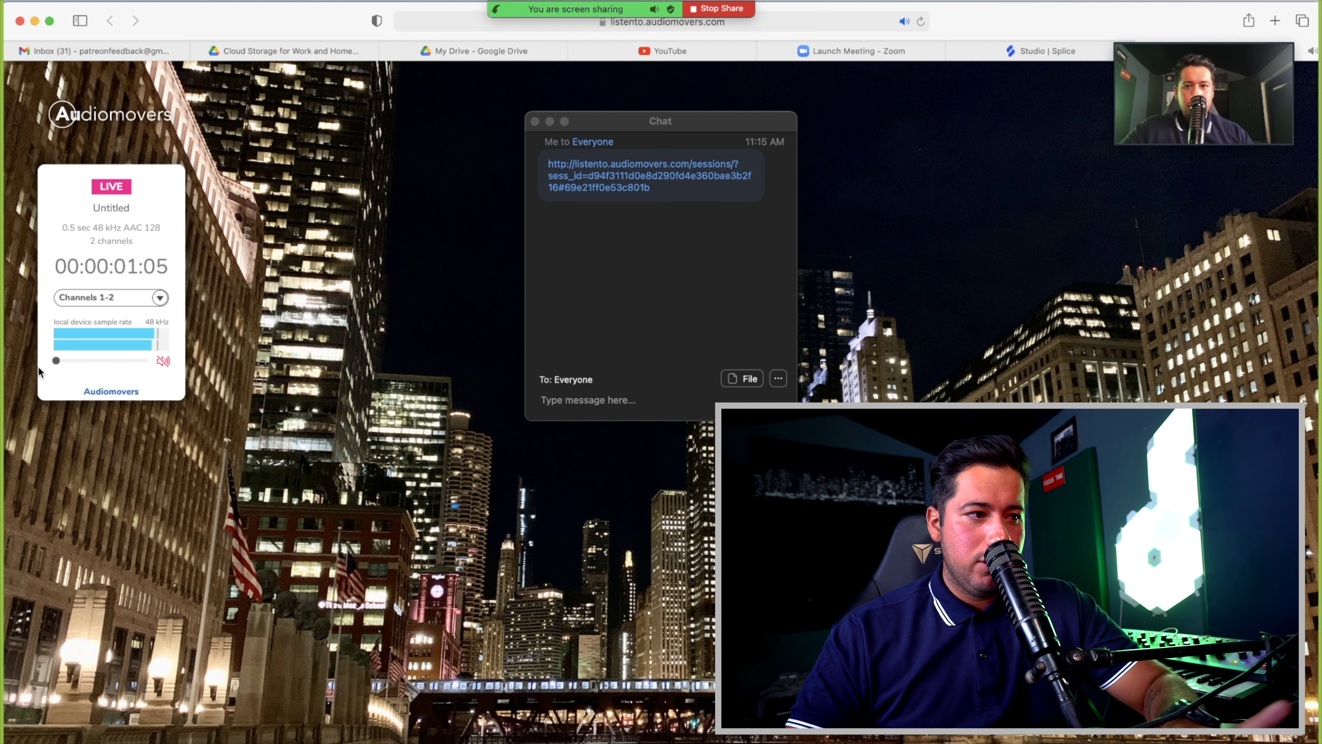
# Switch back to Ableton Live, play the arrangement from 63.3.3 and look through its tracks
pyautogui.press('super+Tab')
pyautogui.click(565, 221)
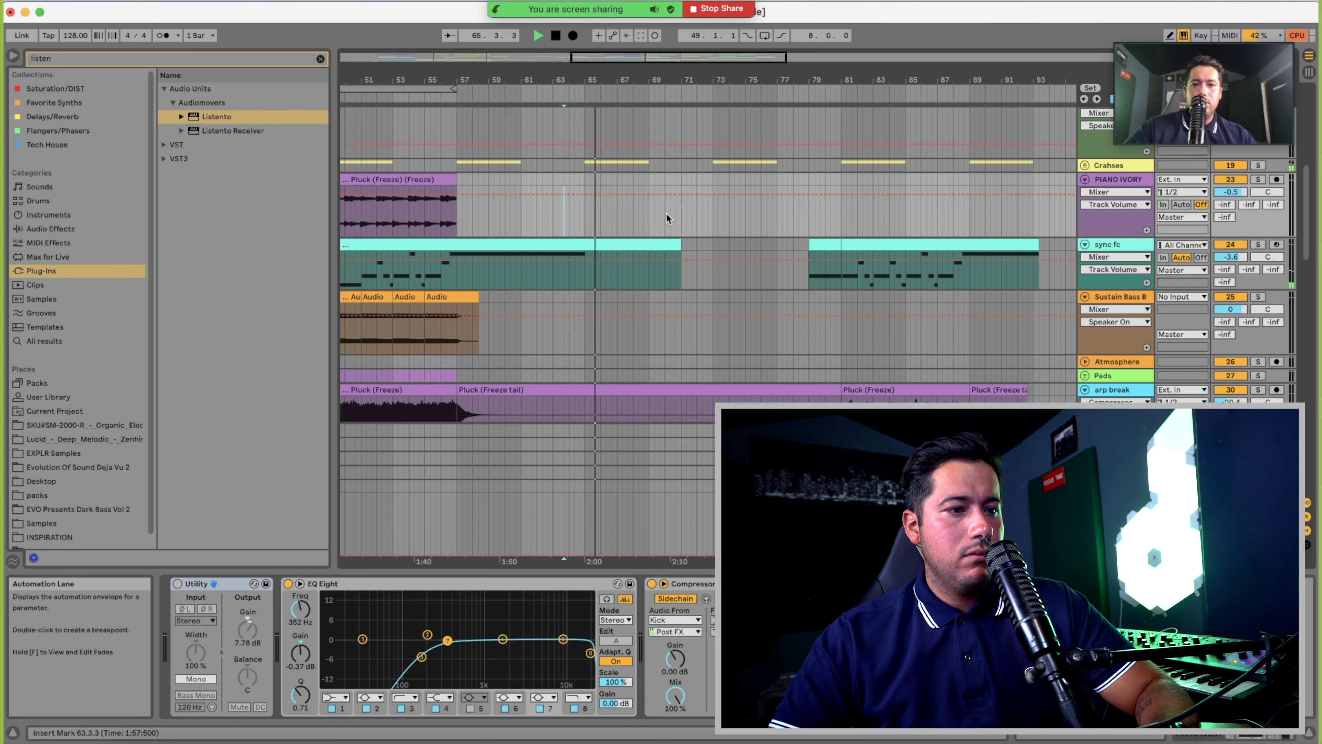
pyautogui.scroll(-5, 667, 218)
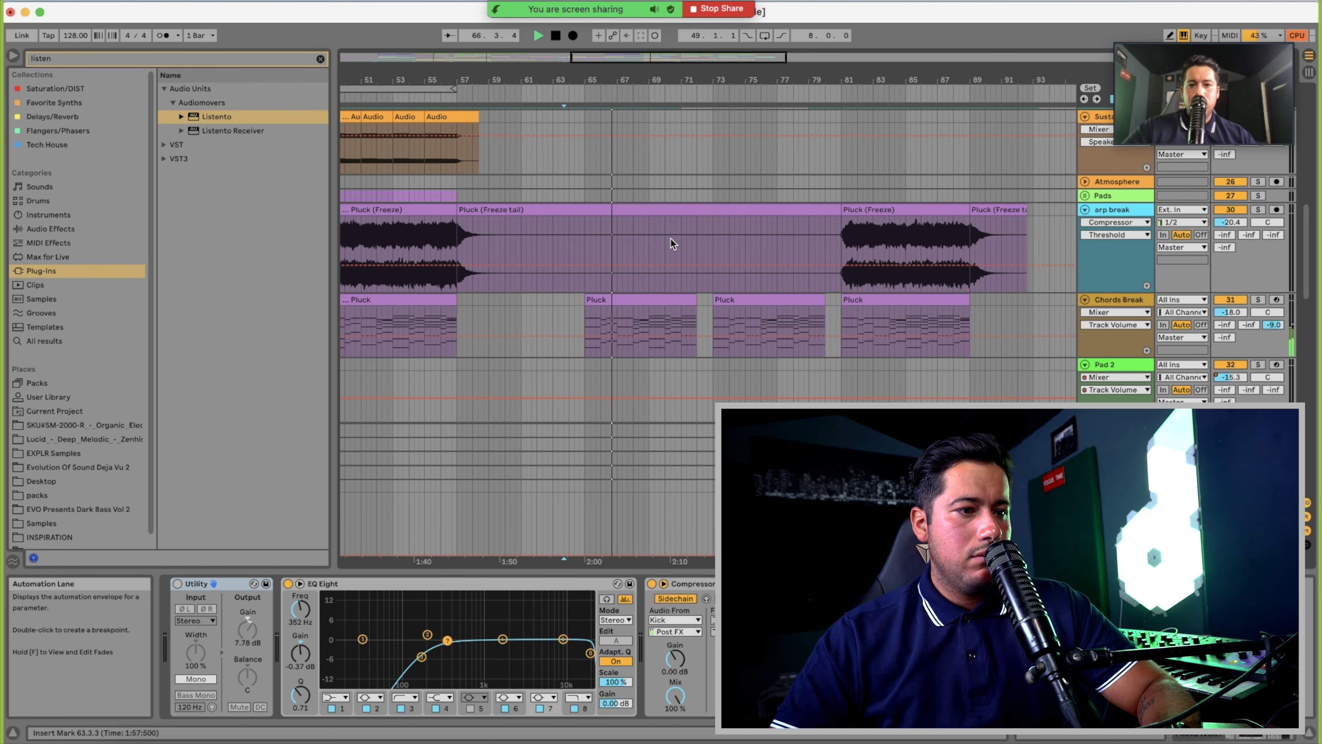
pyautogui.scroll(8, 670, 238)
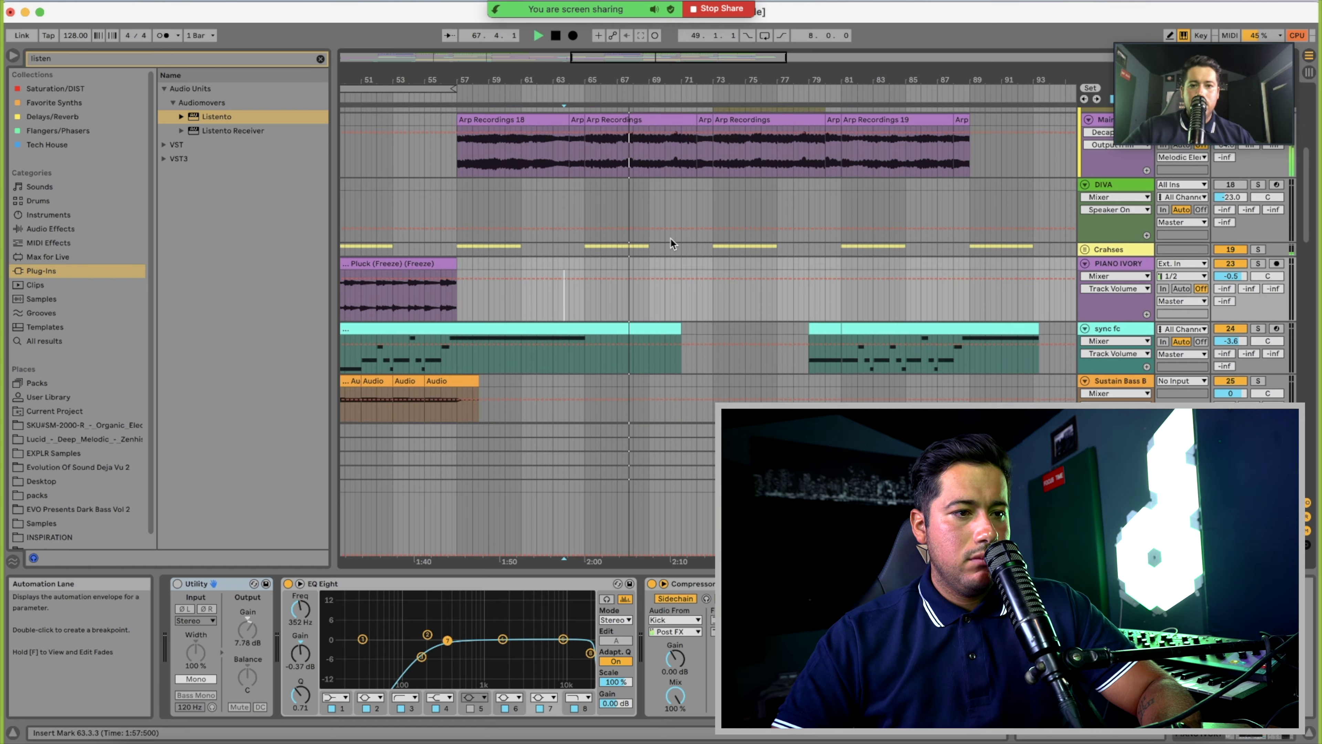
pyautogui.scroll(5, 671, 238)
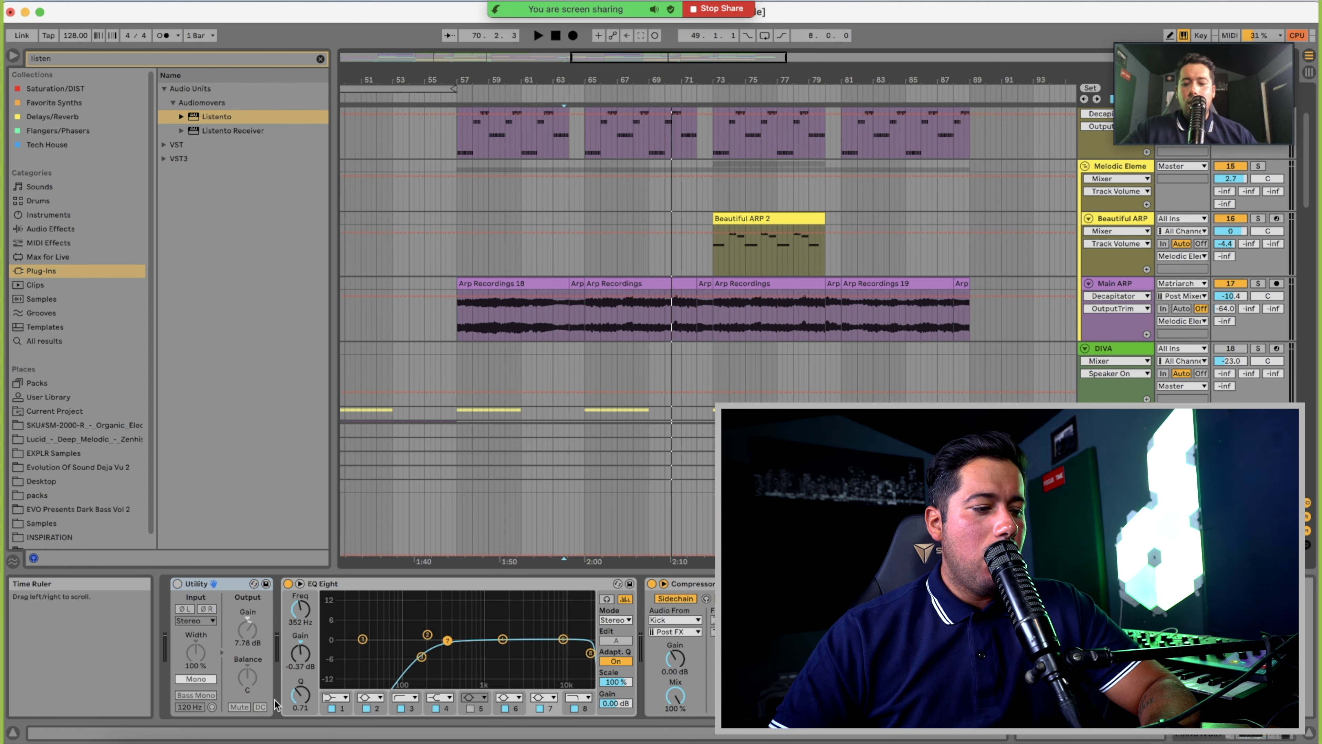
# Reopen the Listento transmitter on the Master track and set the streaming quality to AAC 320 Kbps
pyautogui.click(1116, 486)
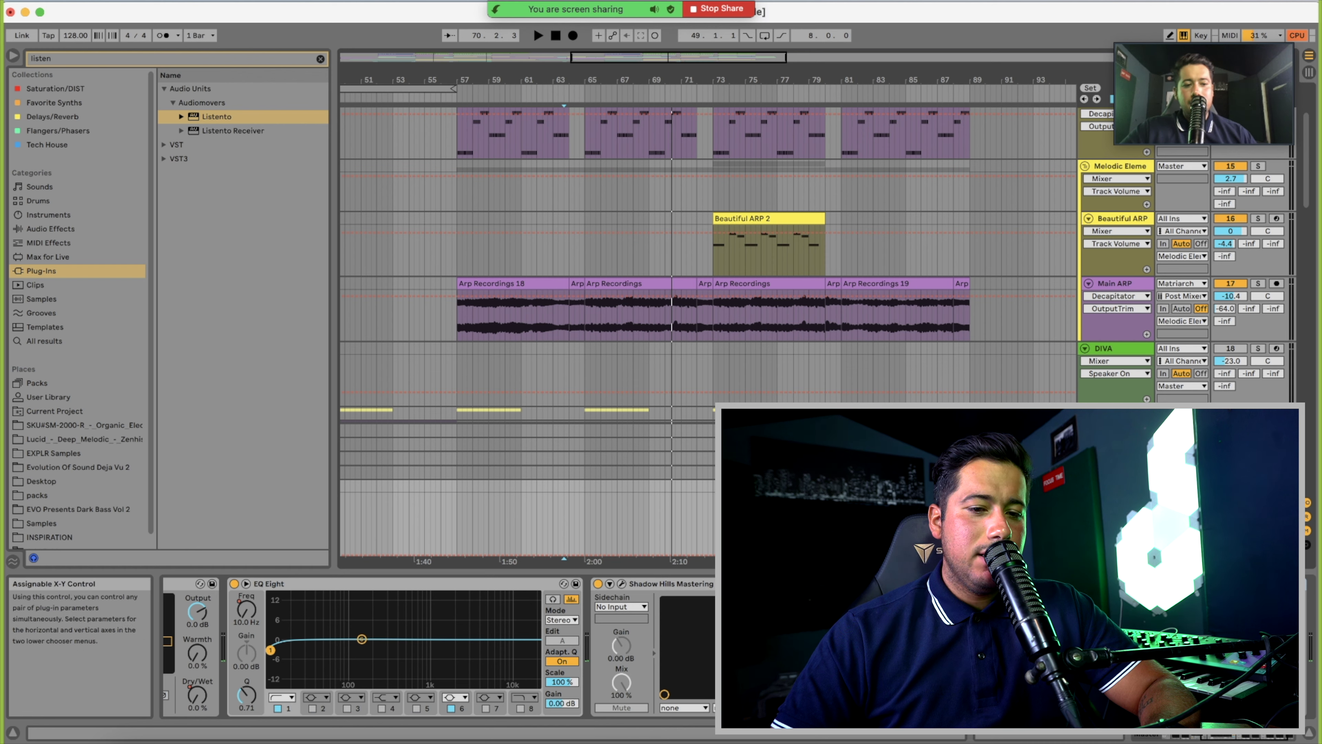
pyautogui.click(1146, 585)
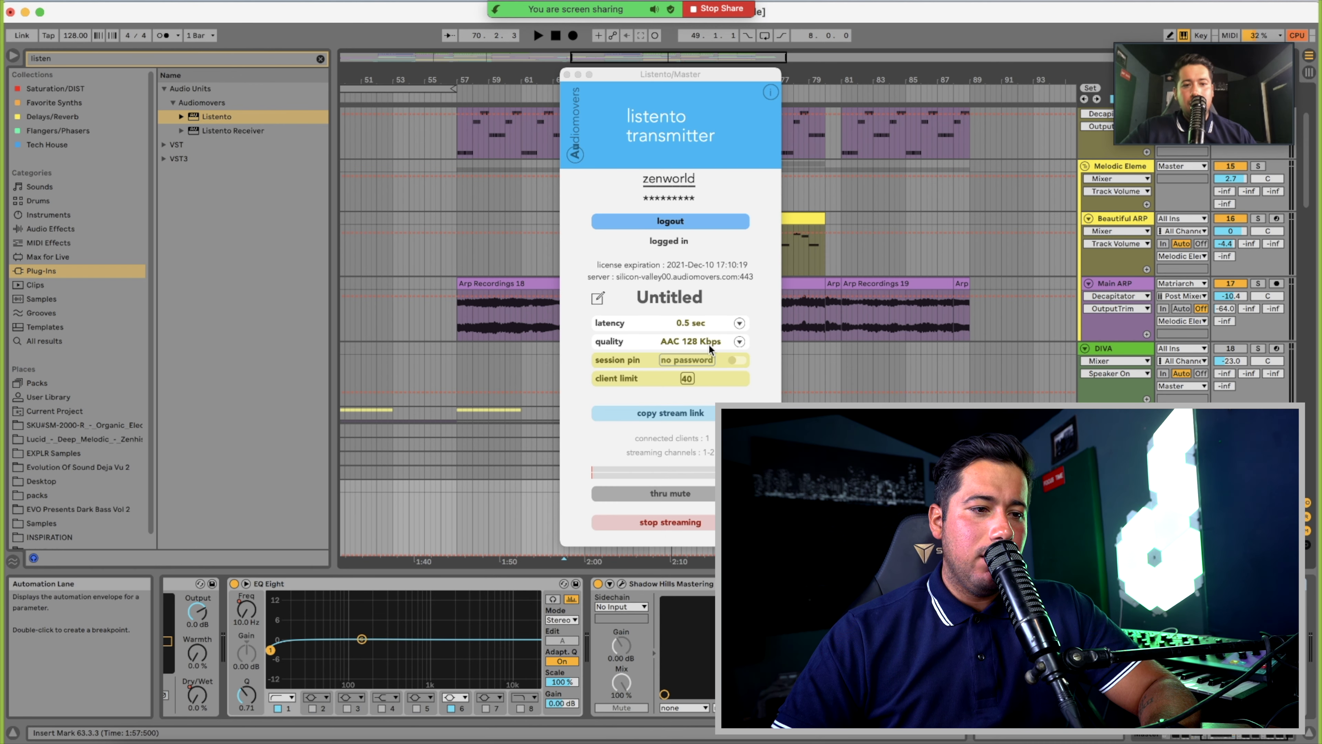
pyautogui.click(740, 341)
pyautogui.click(713, 360)
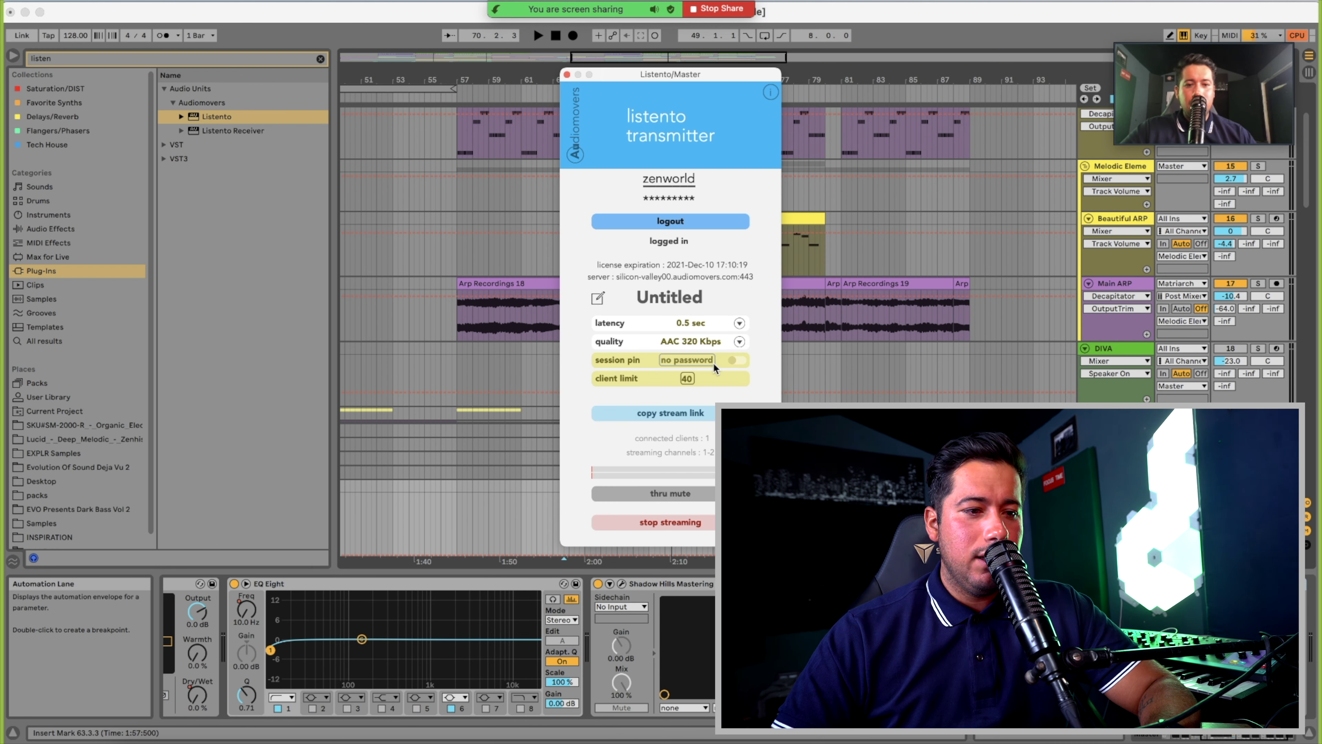
# Review the available AAC and PCM streaming quality options in the Listento transmitter
pyautogui.click(505, 250)
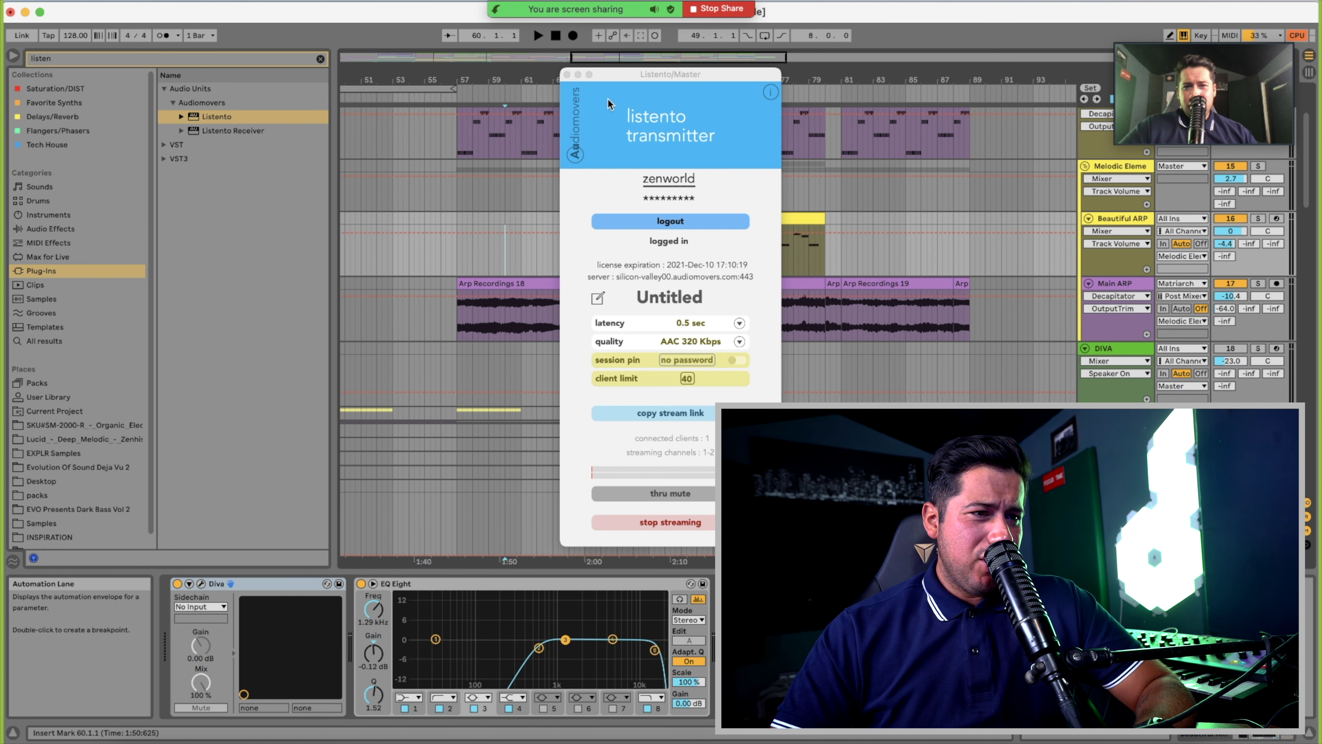
pyautogui.click(706, 345)
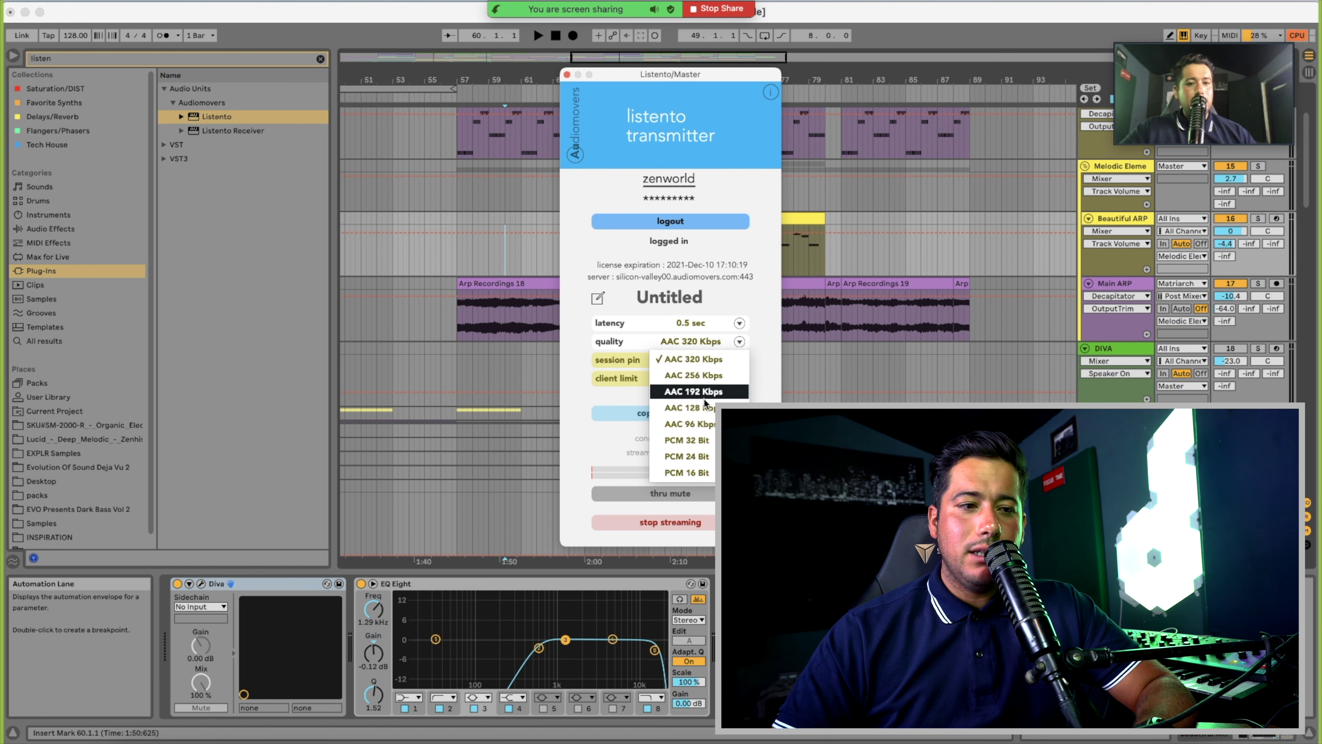
pyautogui.click(649, 332)
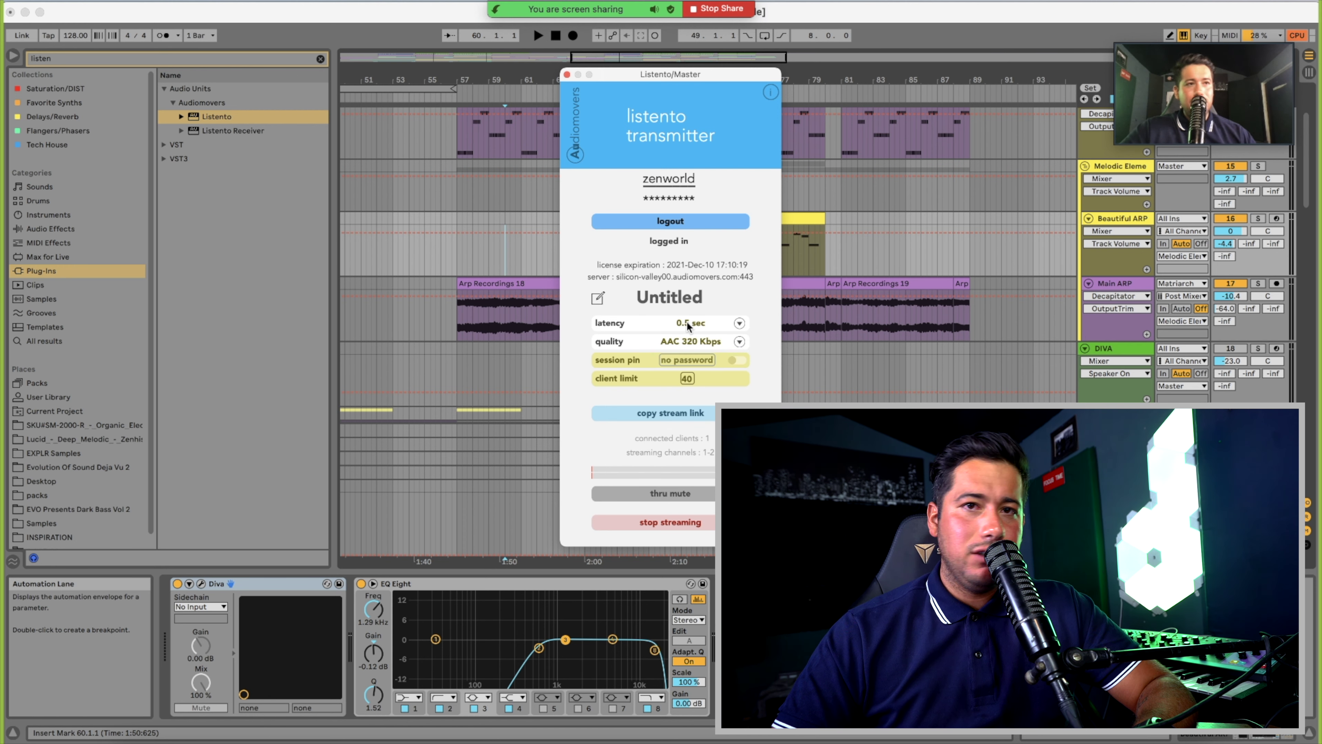
# Play the arrangement from 59.3.3 to check the transmitter's signal, close its window and switch to the browser's stream page
pyautogui.click(499, 370)
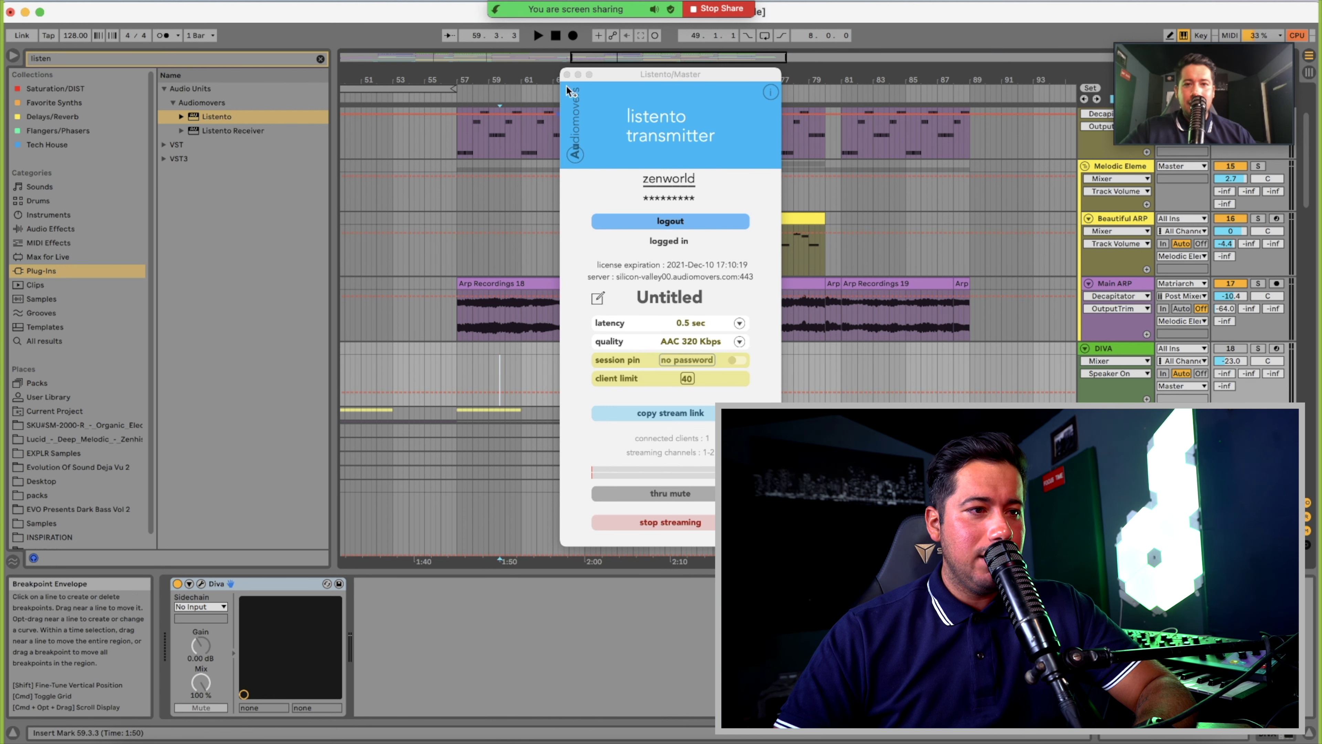
pyautogui.press('space')
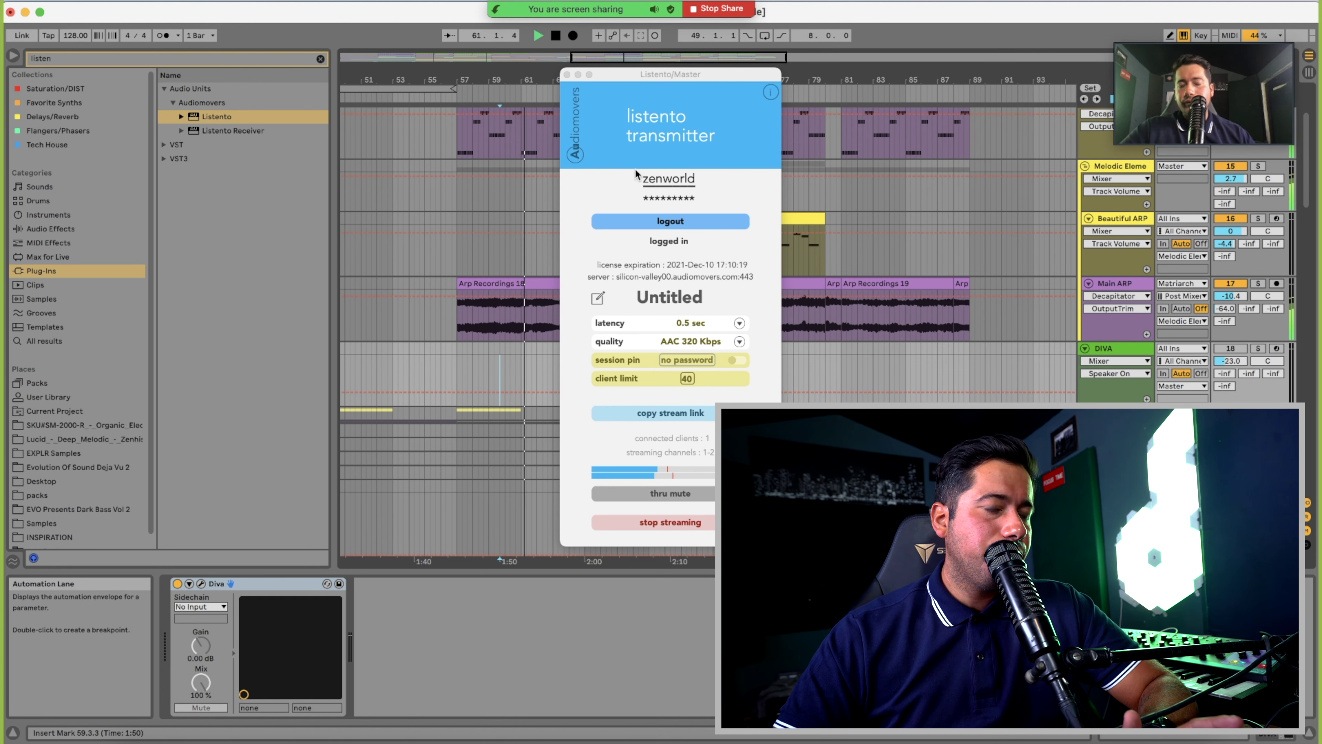
pyautogui.click(567, 74)
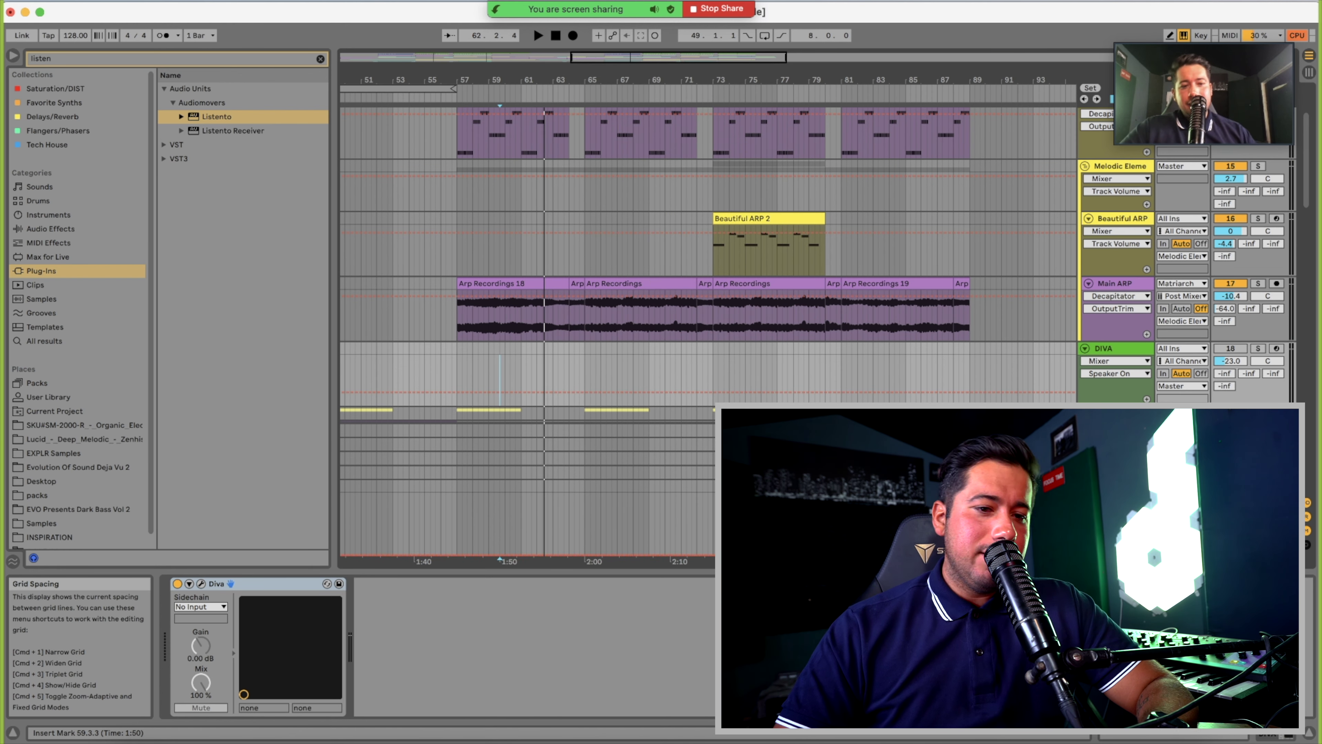
pyautogui.click(238, 743)
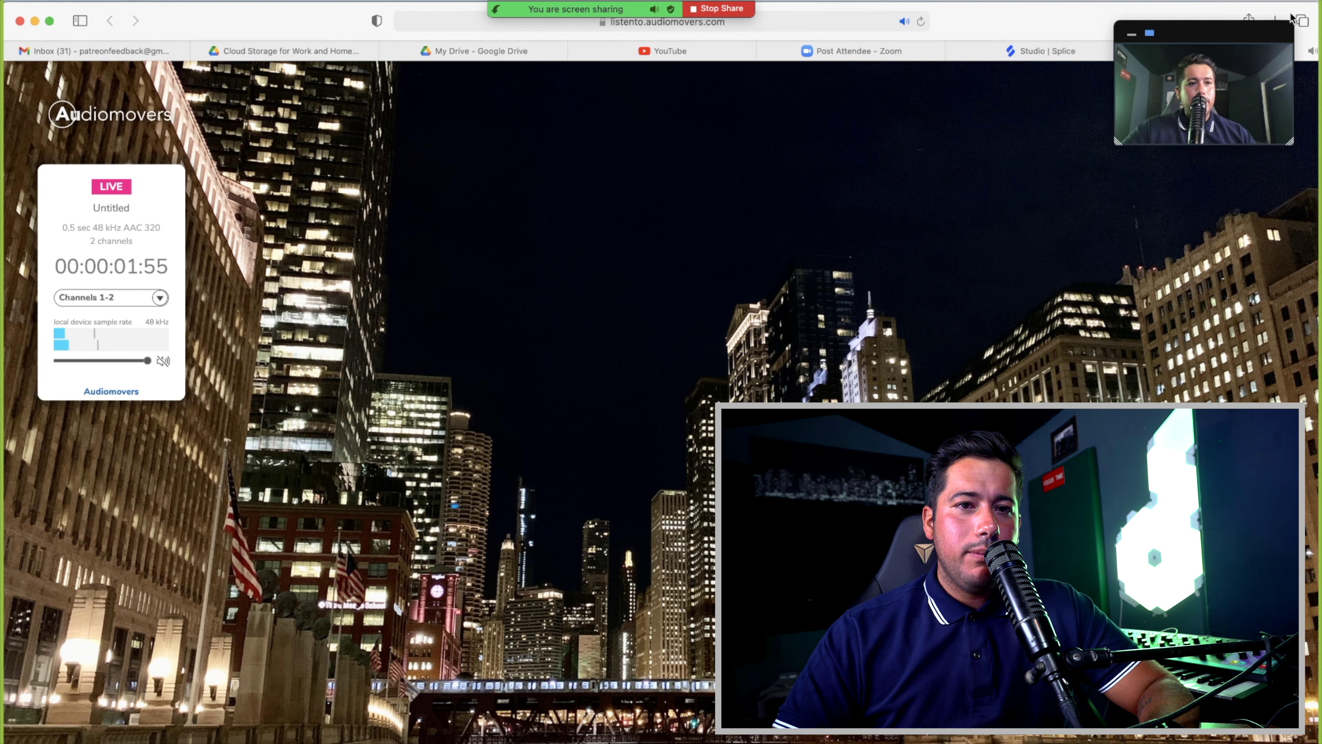
# Open audiomovers.com in a new browser tab and advance the homepage banner to the Listento slide
pyautogui.click(1277, 20)
pyautogui.write('listento')
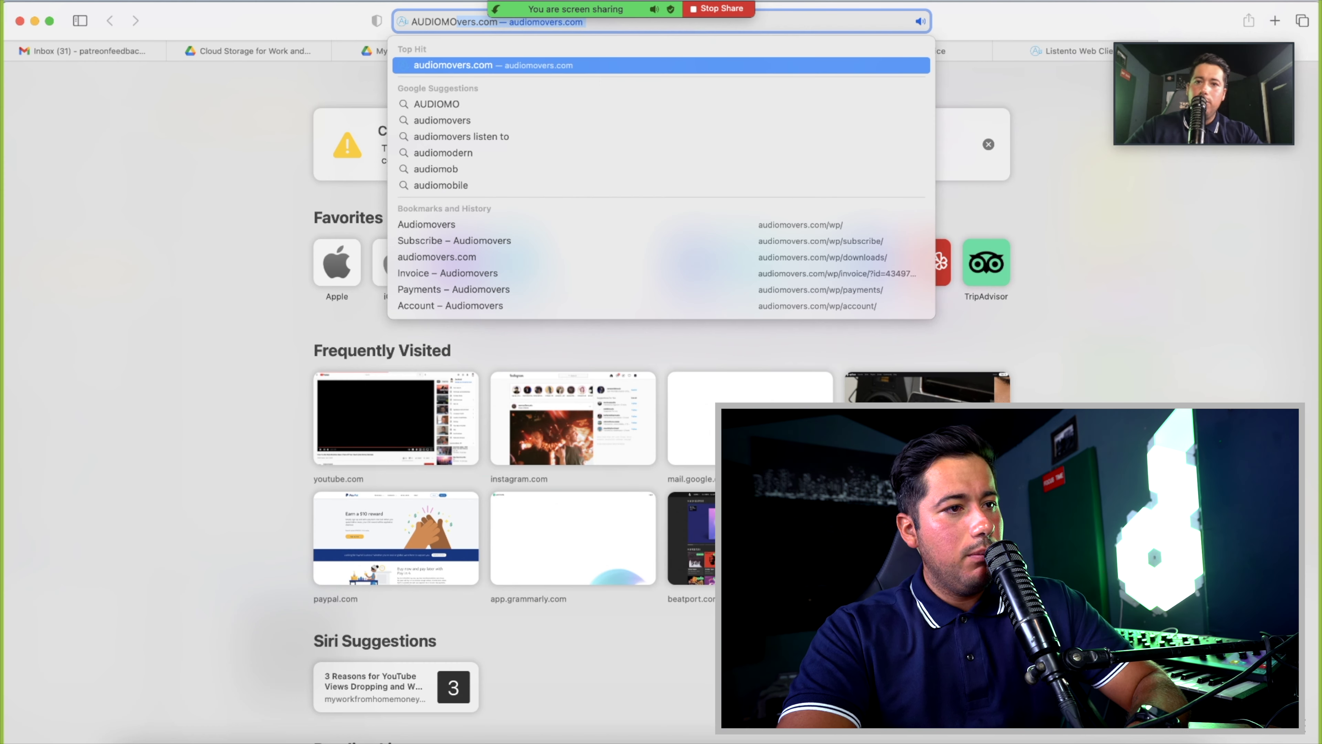
pyautogui.press('Return')
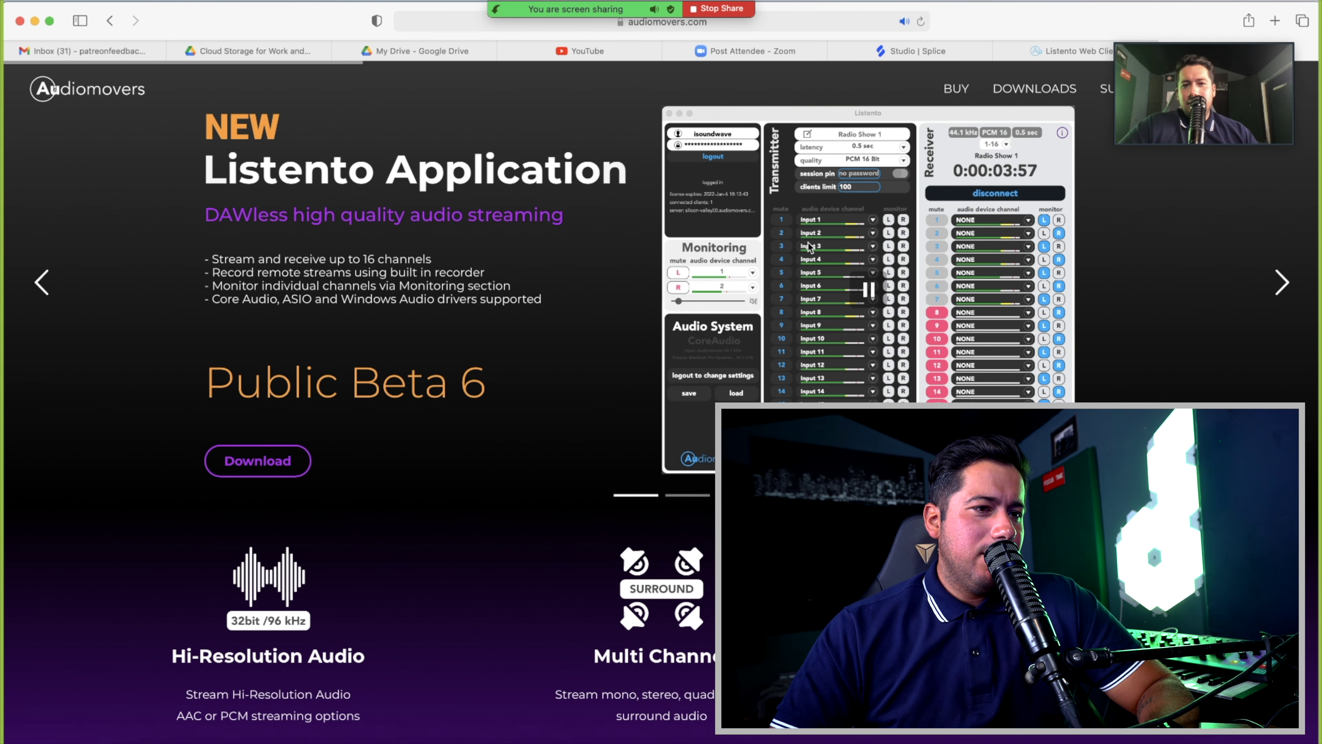
pyautogui.click(1300, 282)
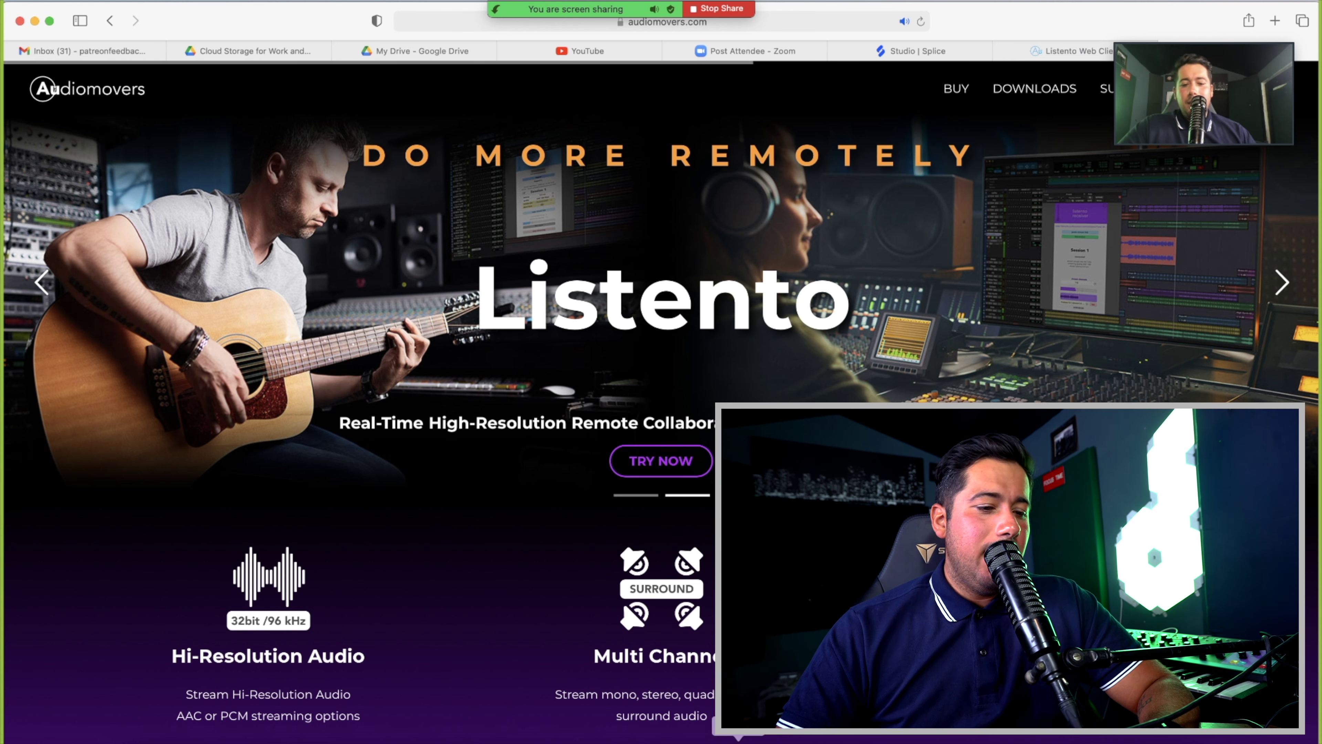
# Switch back to Ableton Live and look over the arrangement's tracks and the Master track's device chain
pyautogui.click(689, 742)
pyautogui.click(1114, 486)
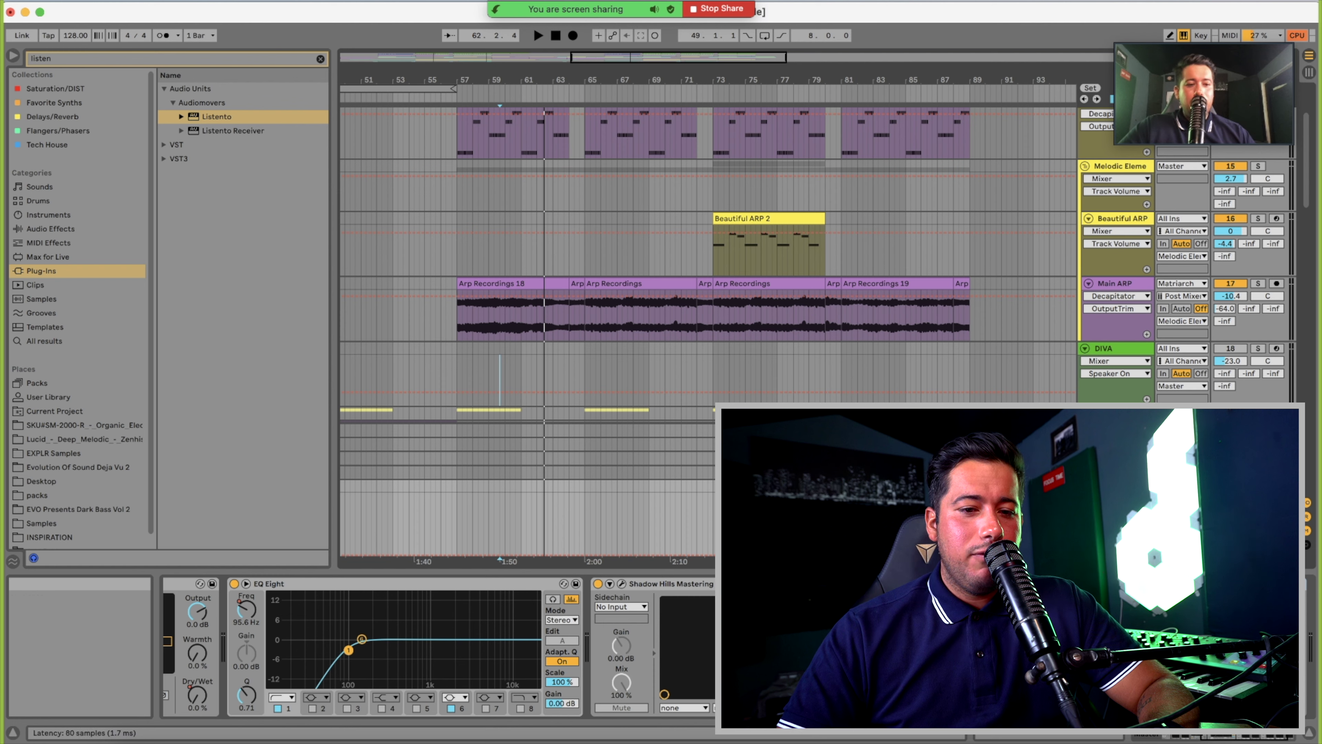
pyautogui.click(200, 583)
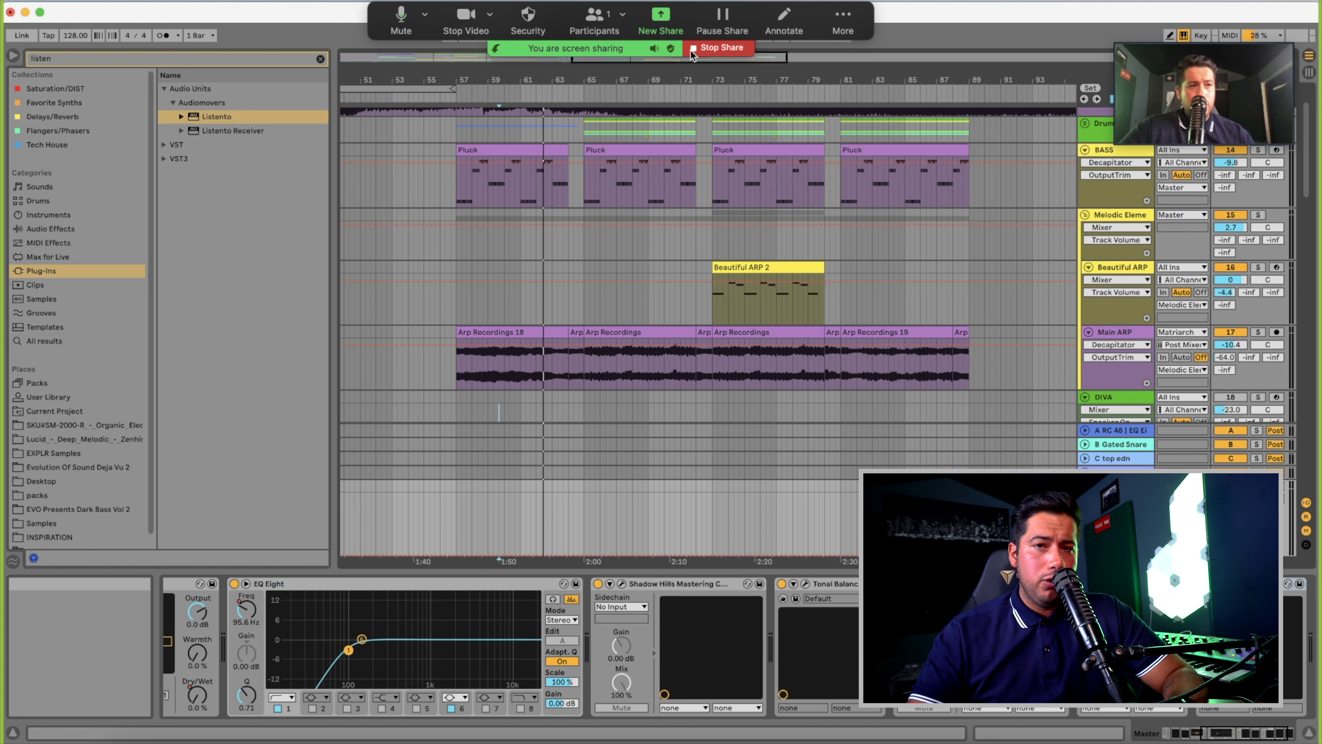
# Stop the Zoom screen share, review the available sharing sources and the sound option, and close the selection without sharing
pyautogui.click(691, 50)
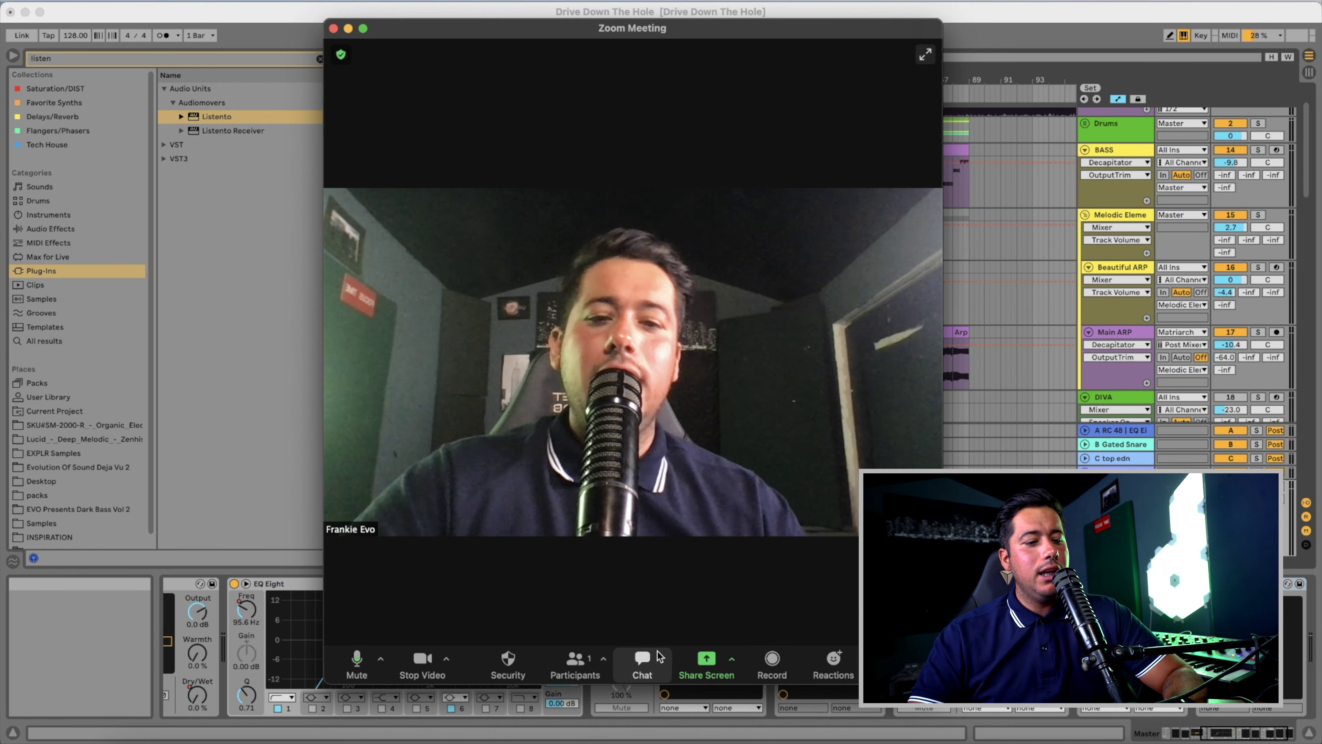
pyautogui.click(697, 662)
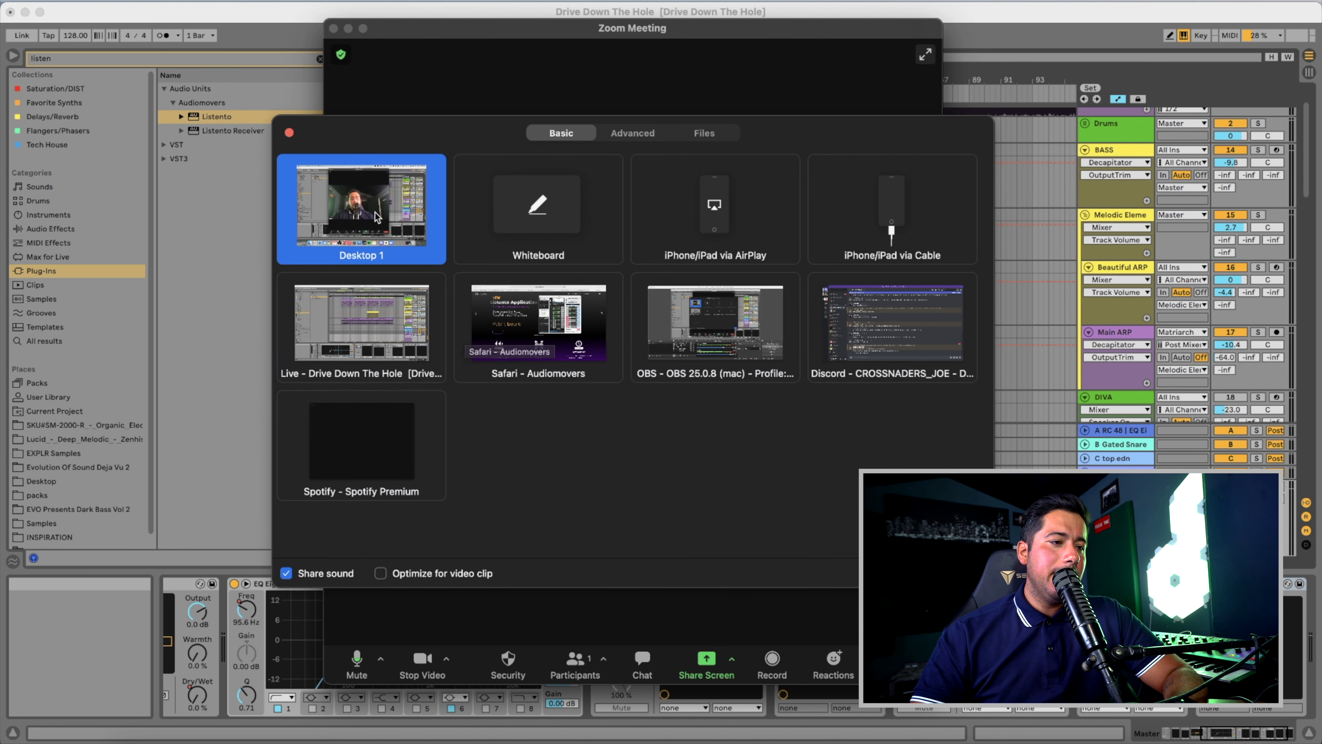
pyautogui.click(290, 132)
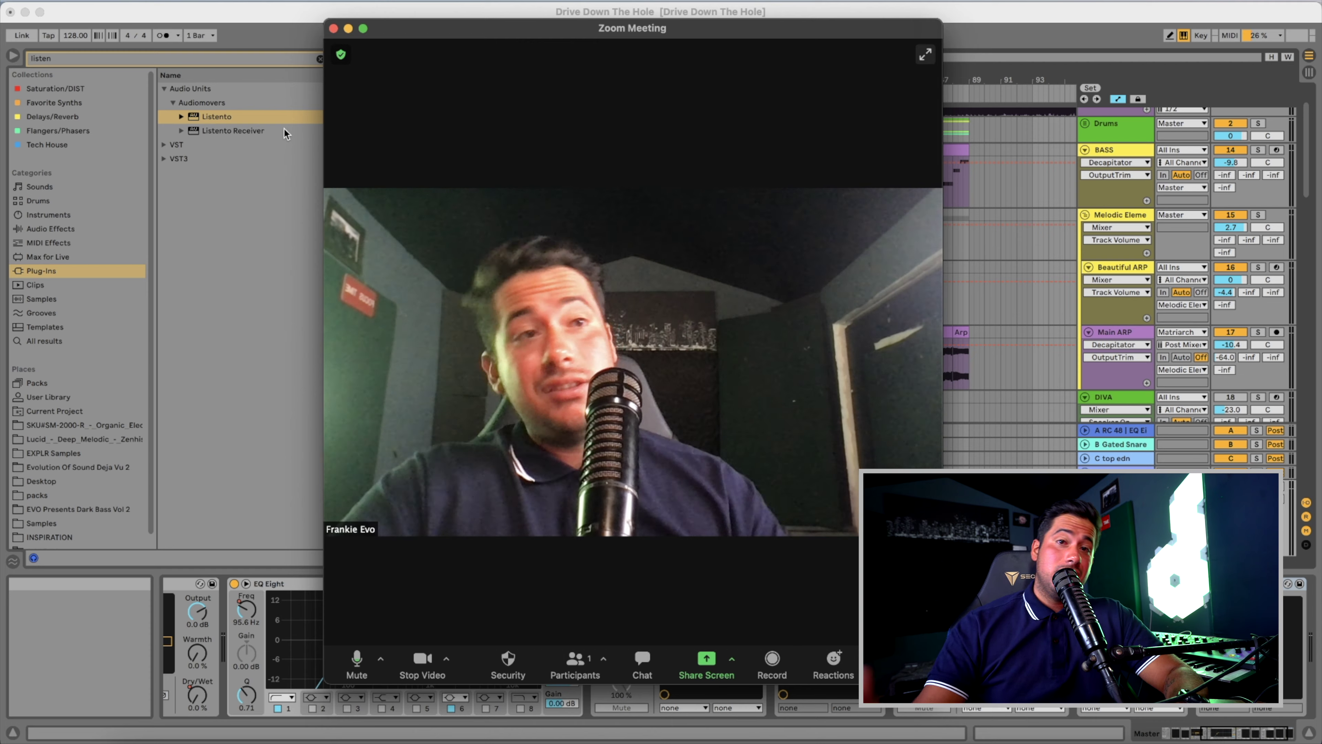